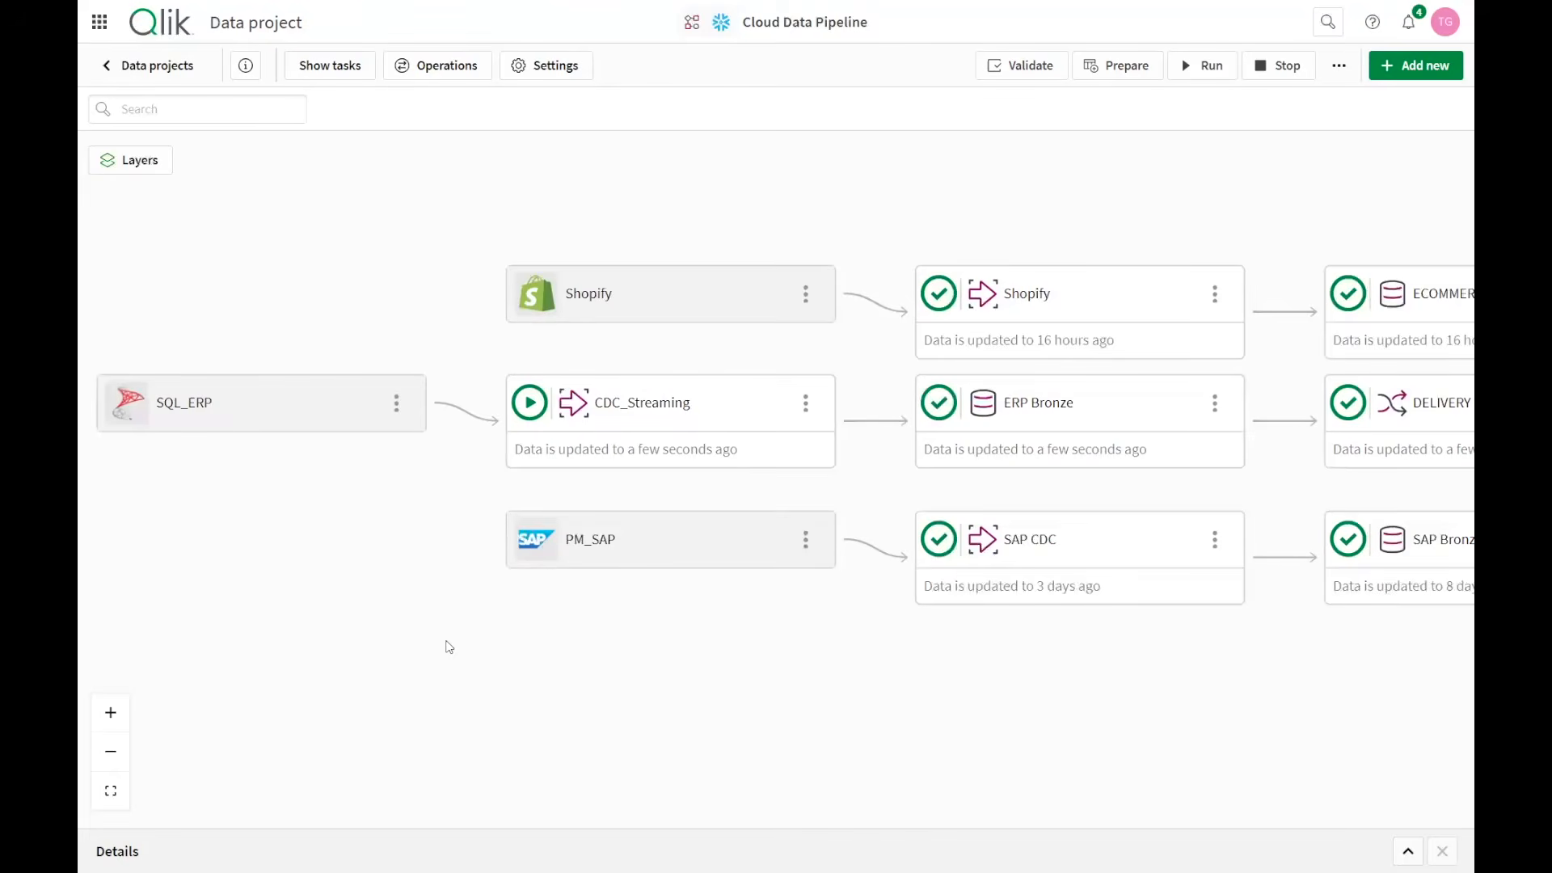
# Examine the Cloud Data Pipeline from its source connections through to the Order Delivery Mart.
pyautogui.moveTo(449, 647); pyautogui.dragTo(457, 646)
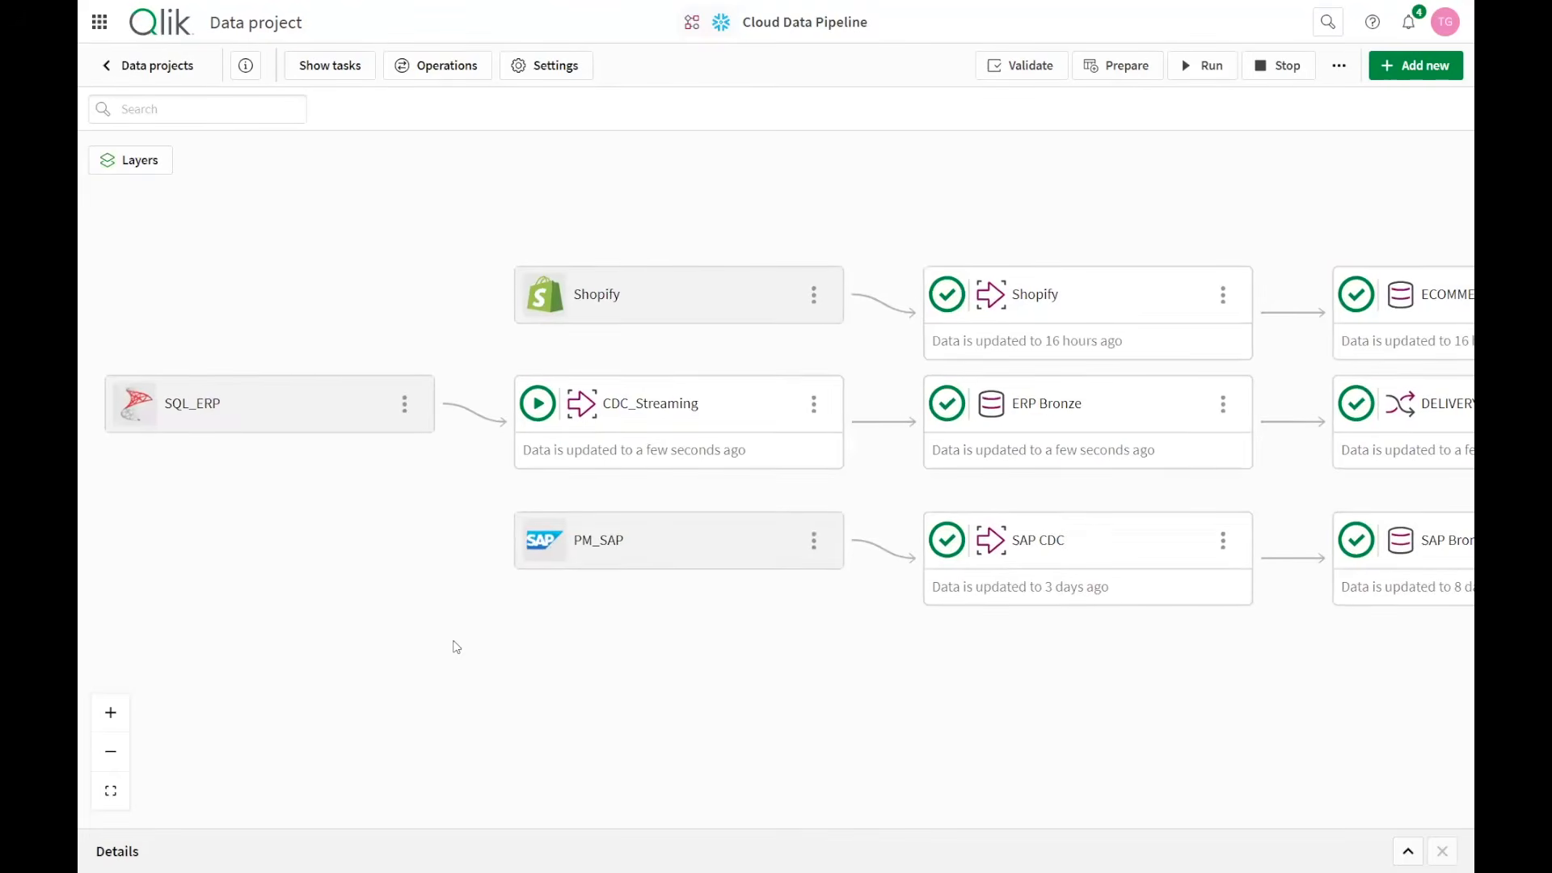
pyautogui.scroll(-4, 453, 641)
pyautogui.moveTo(752, 701); pyautogui.dragTo(589, 582)
pyautogui.scroll(-1, 588, 582)
pyautogui.scroll(1, 590, 588)
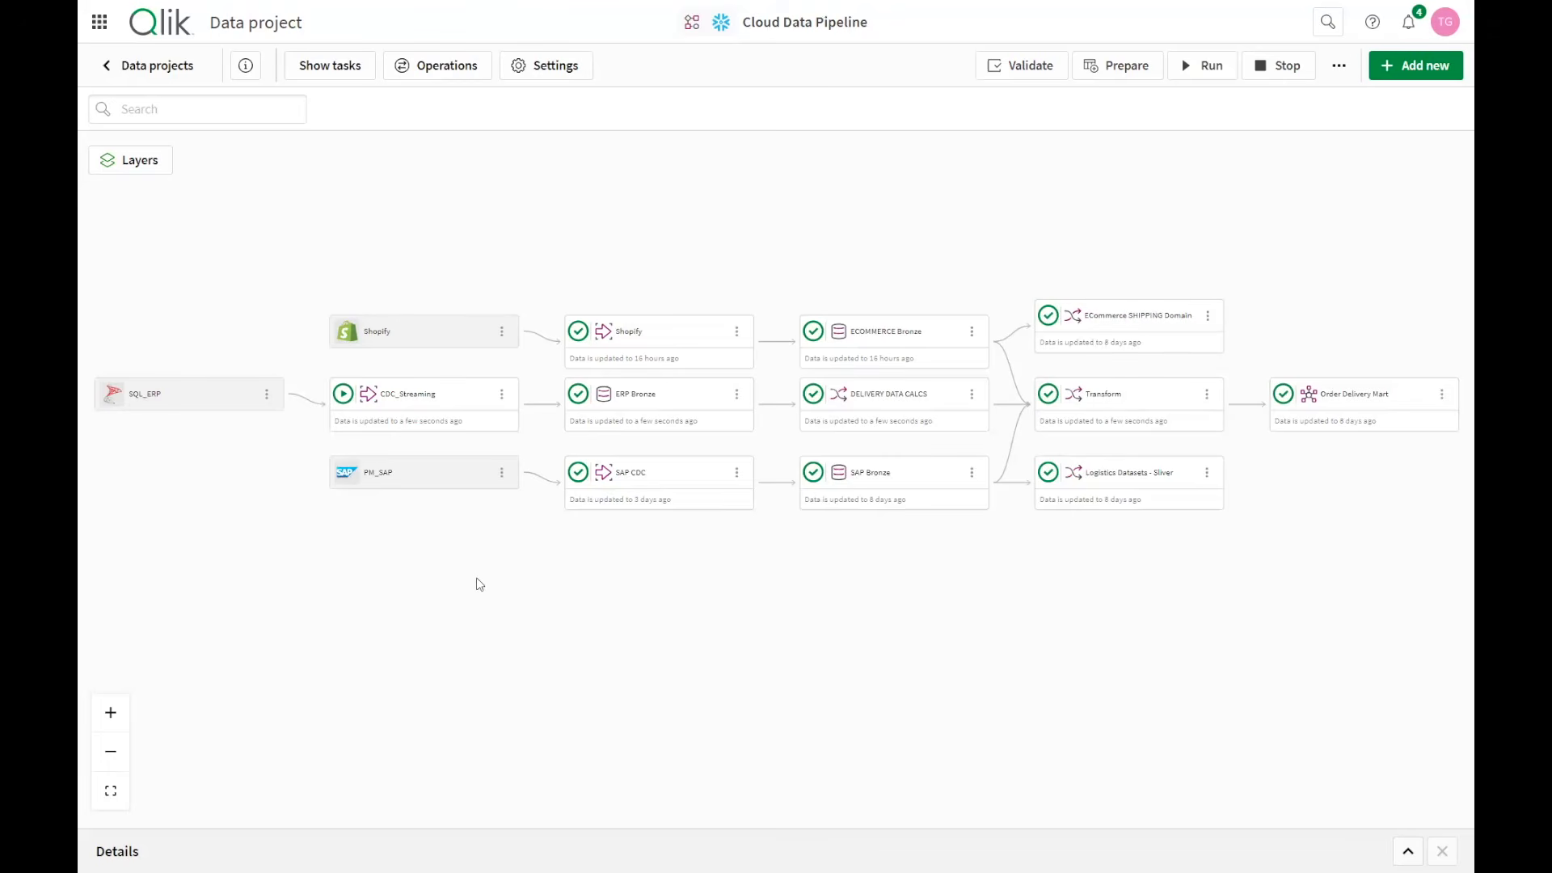
pyautogui.scroll(3, 469, 579)
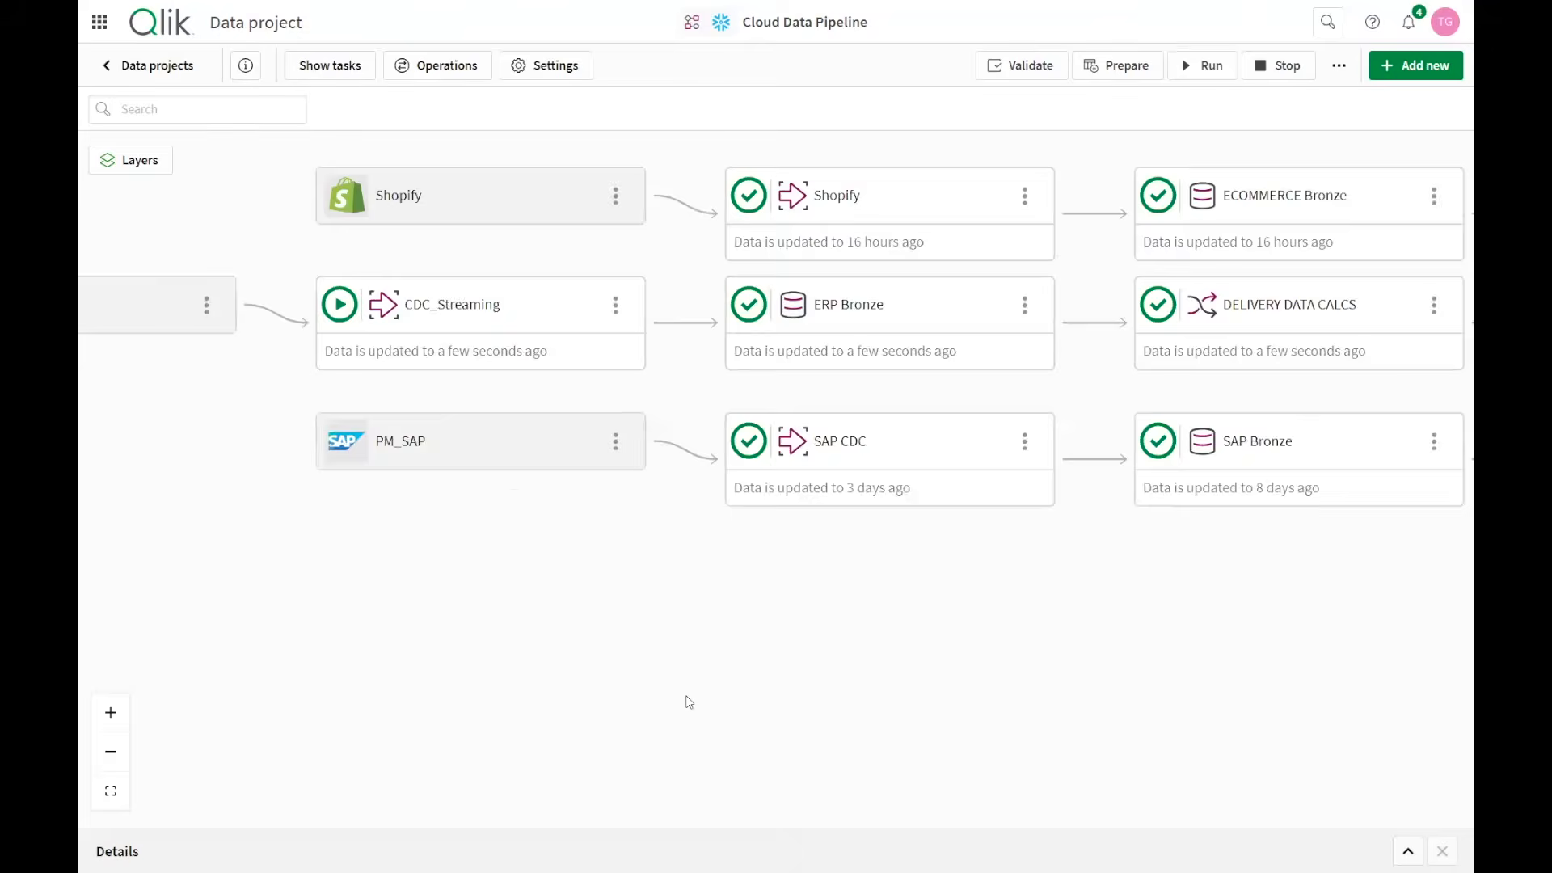
pyautogui.moveTo(686, 696); pyautogui.dragTo(826, 697)
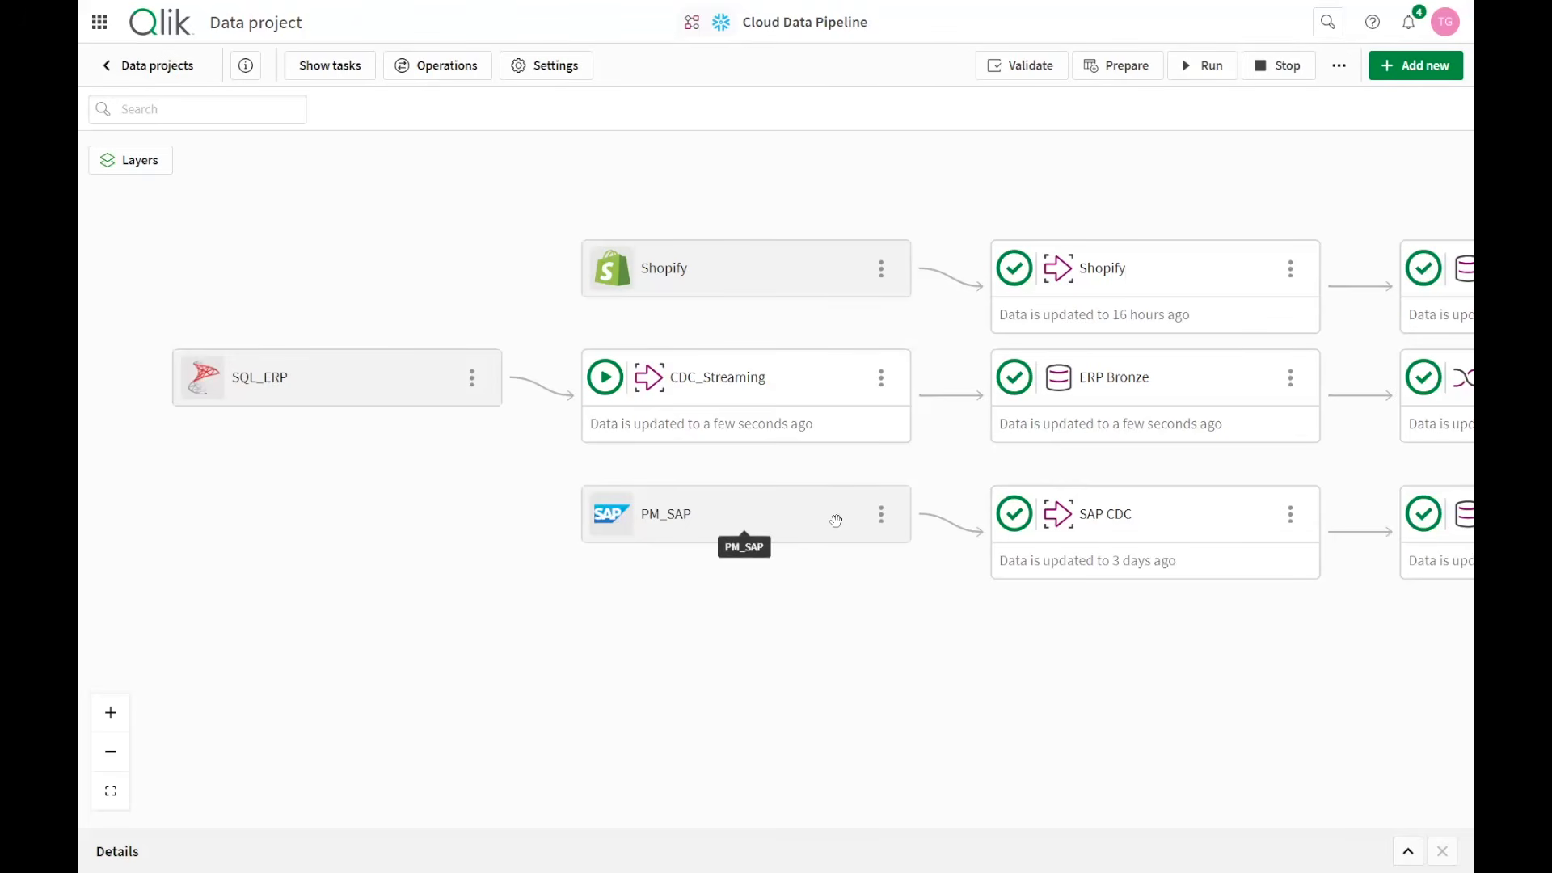
# Start a new data connection, browse the list of available connectors, and cancel without creating one.
pyautogui.click(1415, 65)
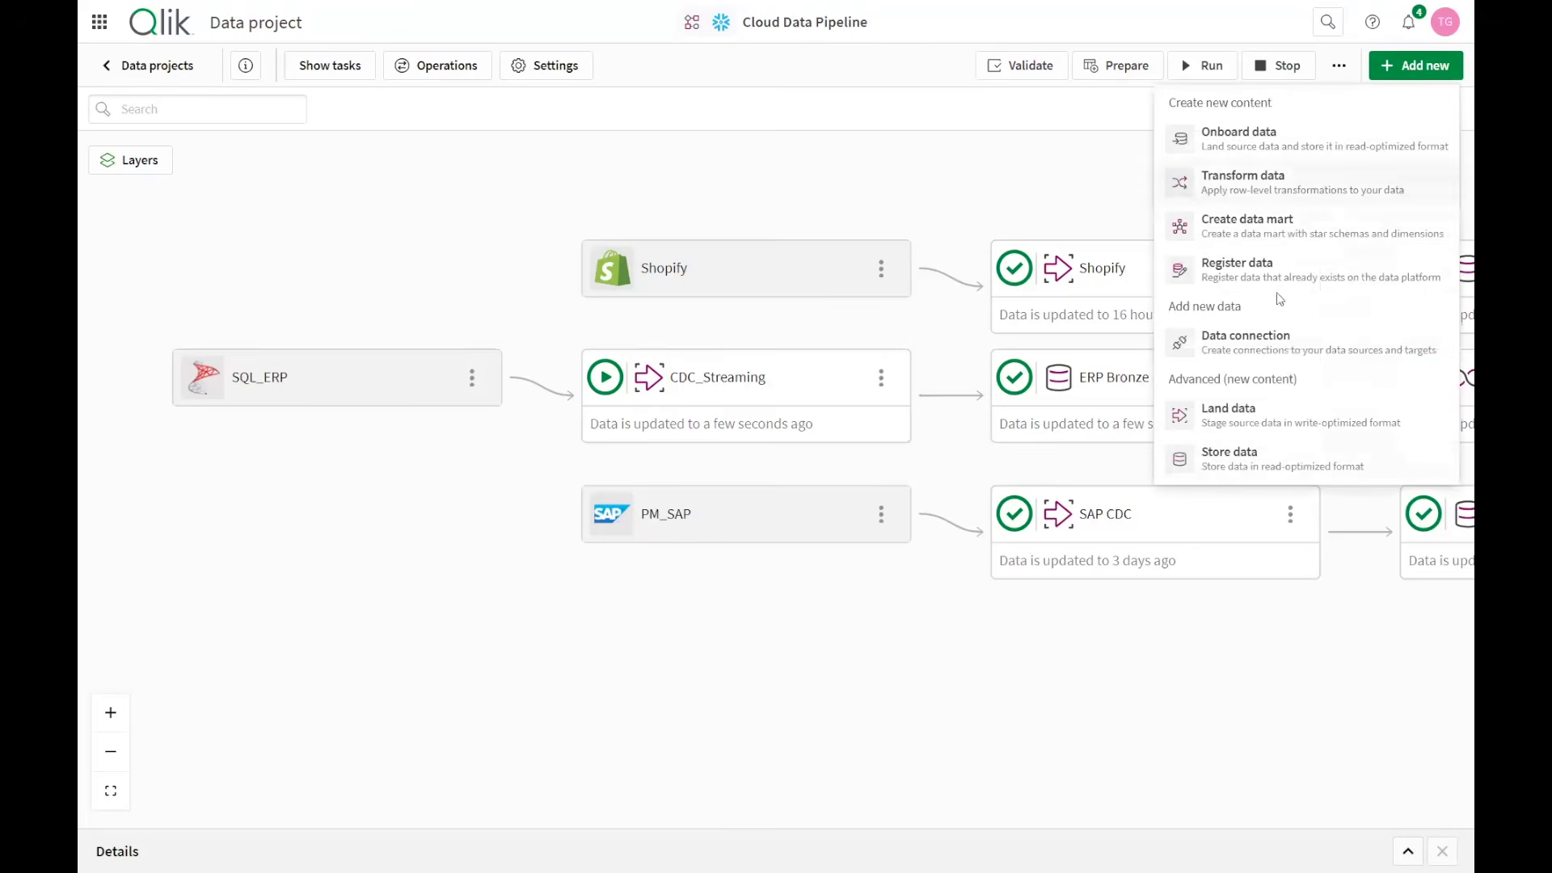
pyautogui.click(1253, 336)
pyautogui.scroll(-3, 668, 396)
pyautogui.scroll(-3, 668, 396)
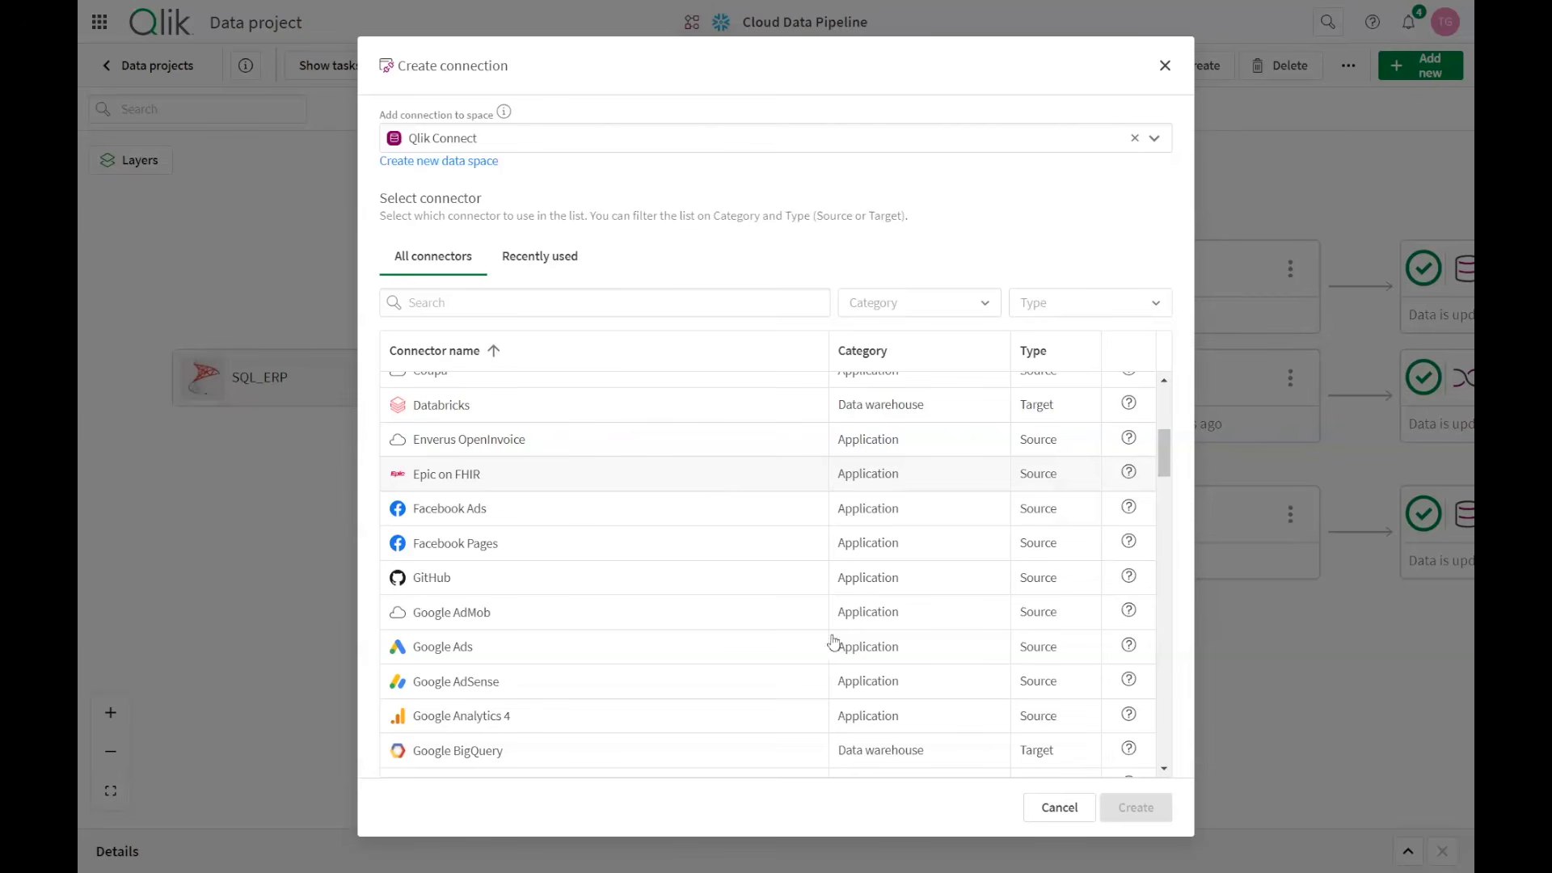
pyautogui.click(1062, 806)
# Review the metadata of the Shopify source connection, including its customers dataset, and return to the Cloud Data Pipeline project.
pyautogui.click(881, 269)
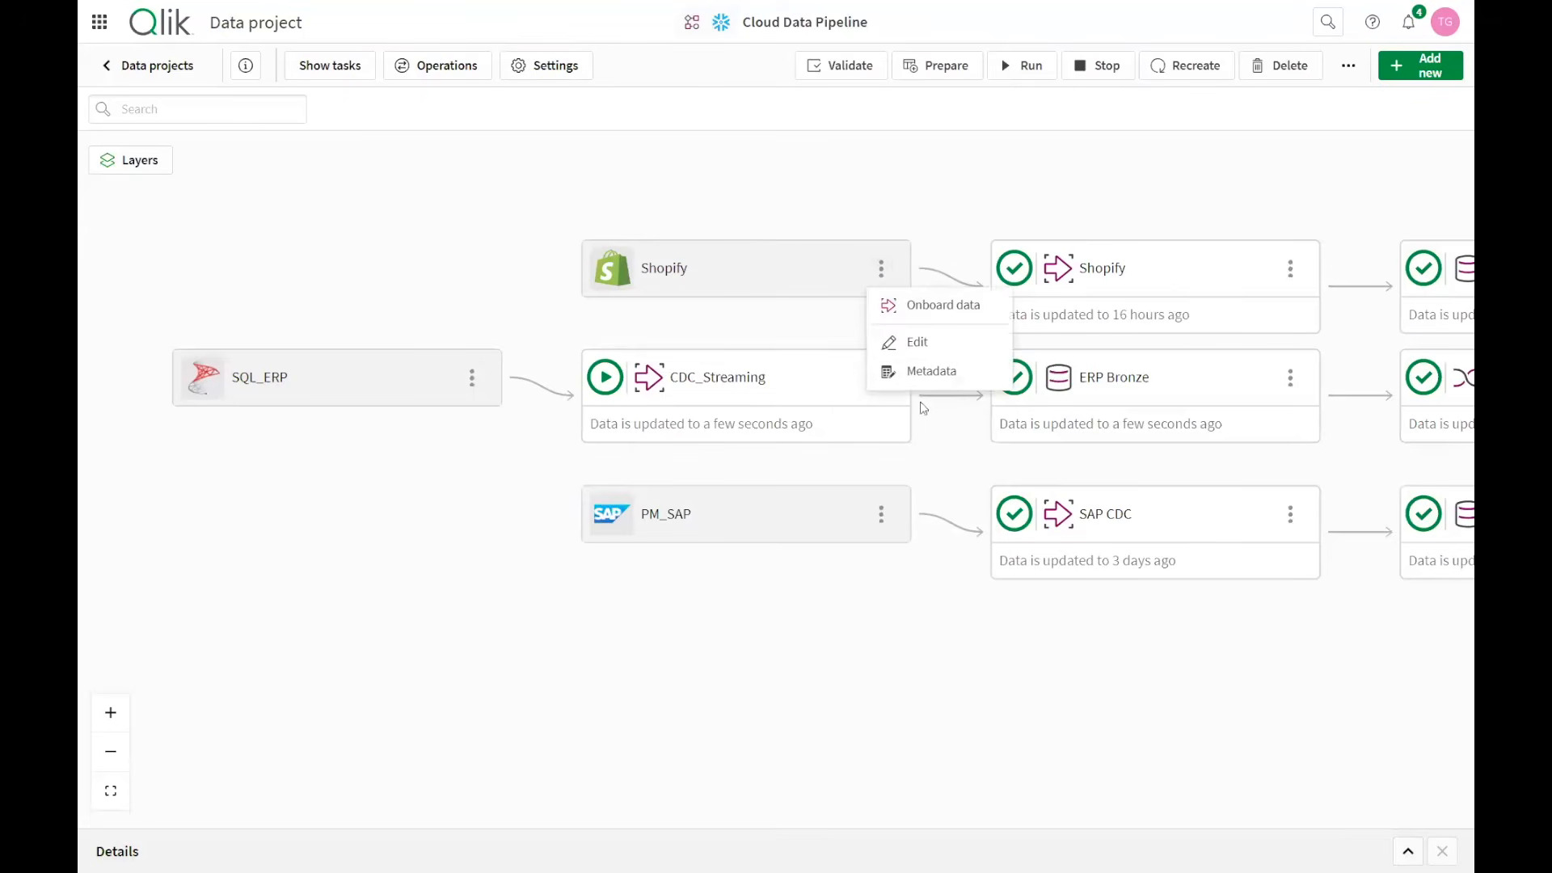
pyautogui.click(922, 377)
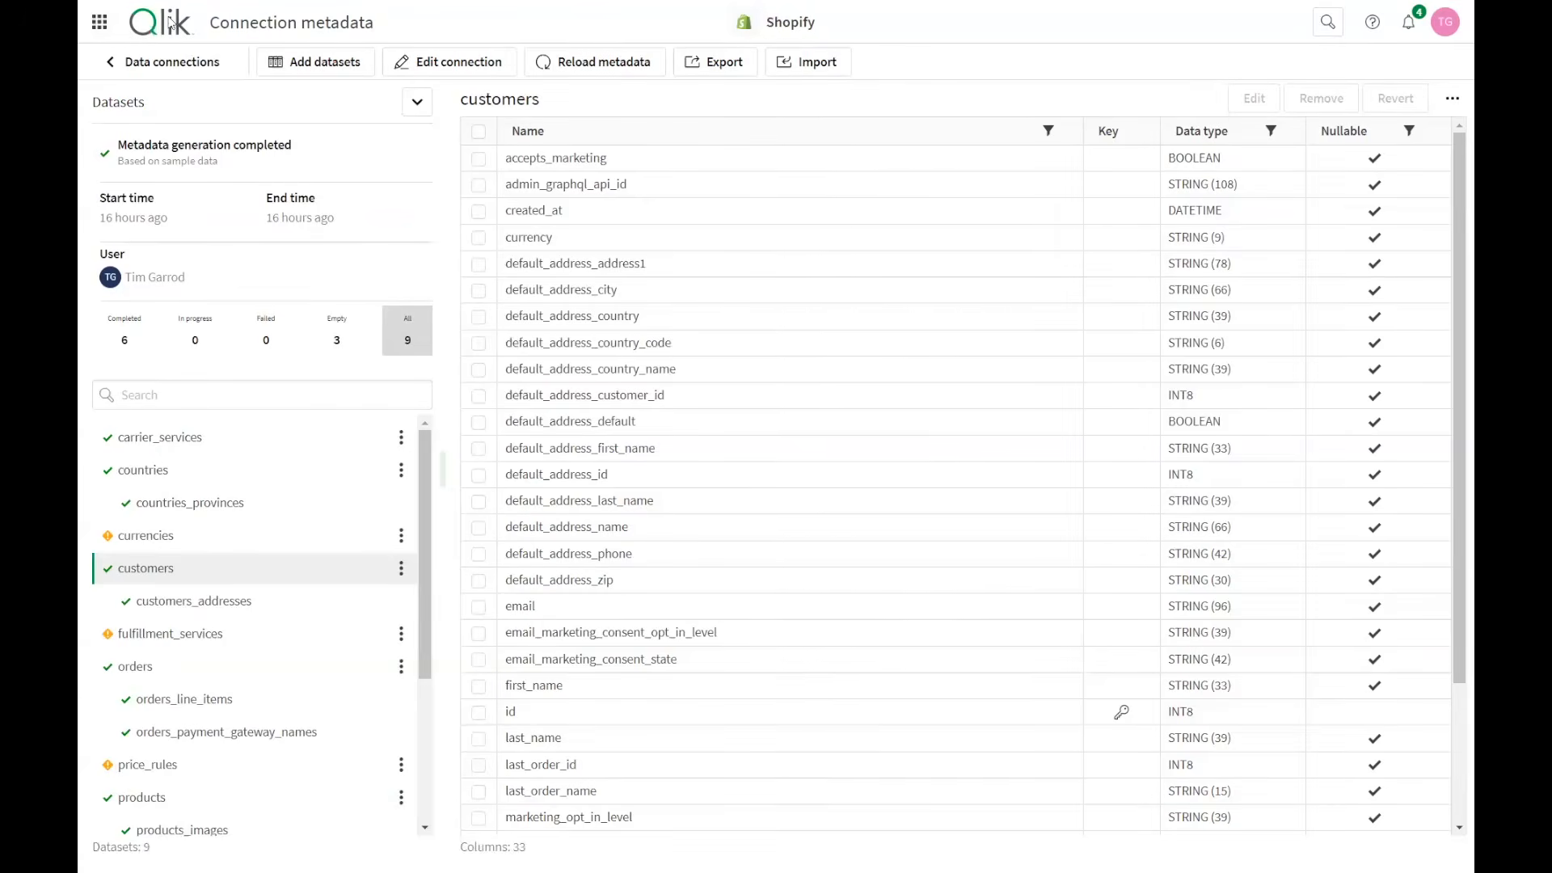
pyautogui.click(109, 32)
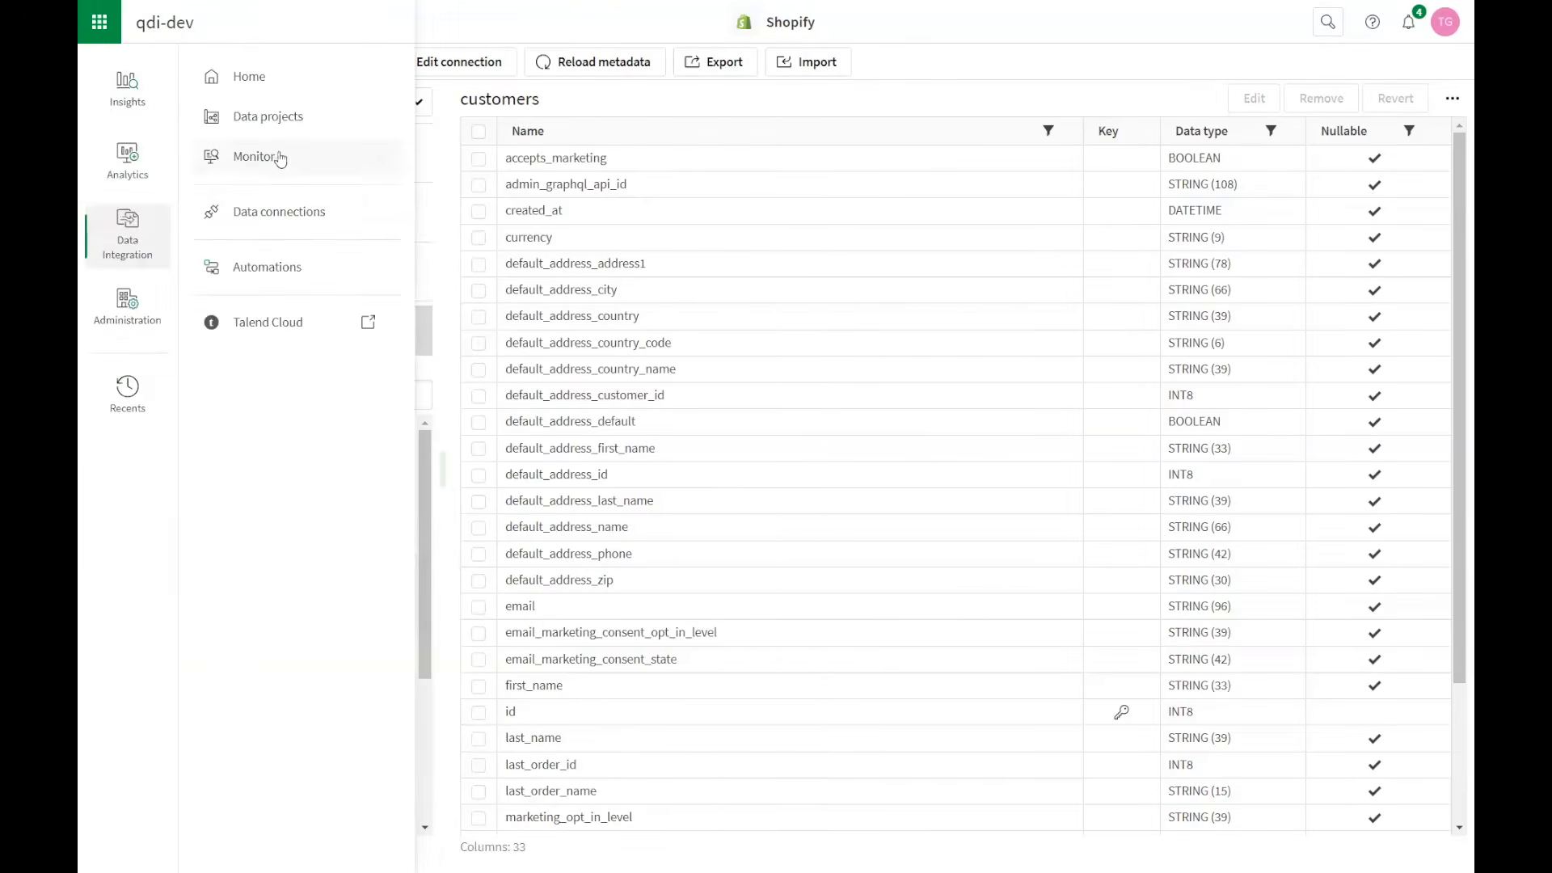
pyautogui.click(257, 123)
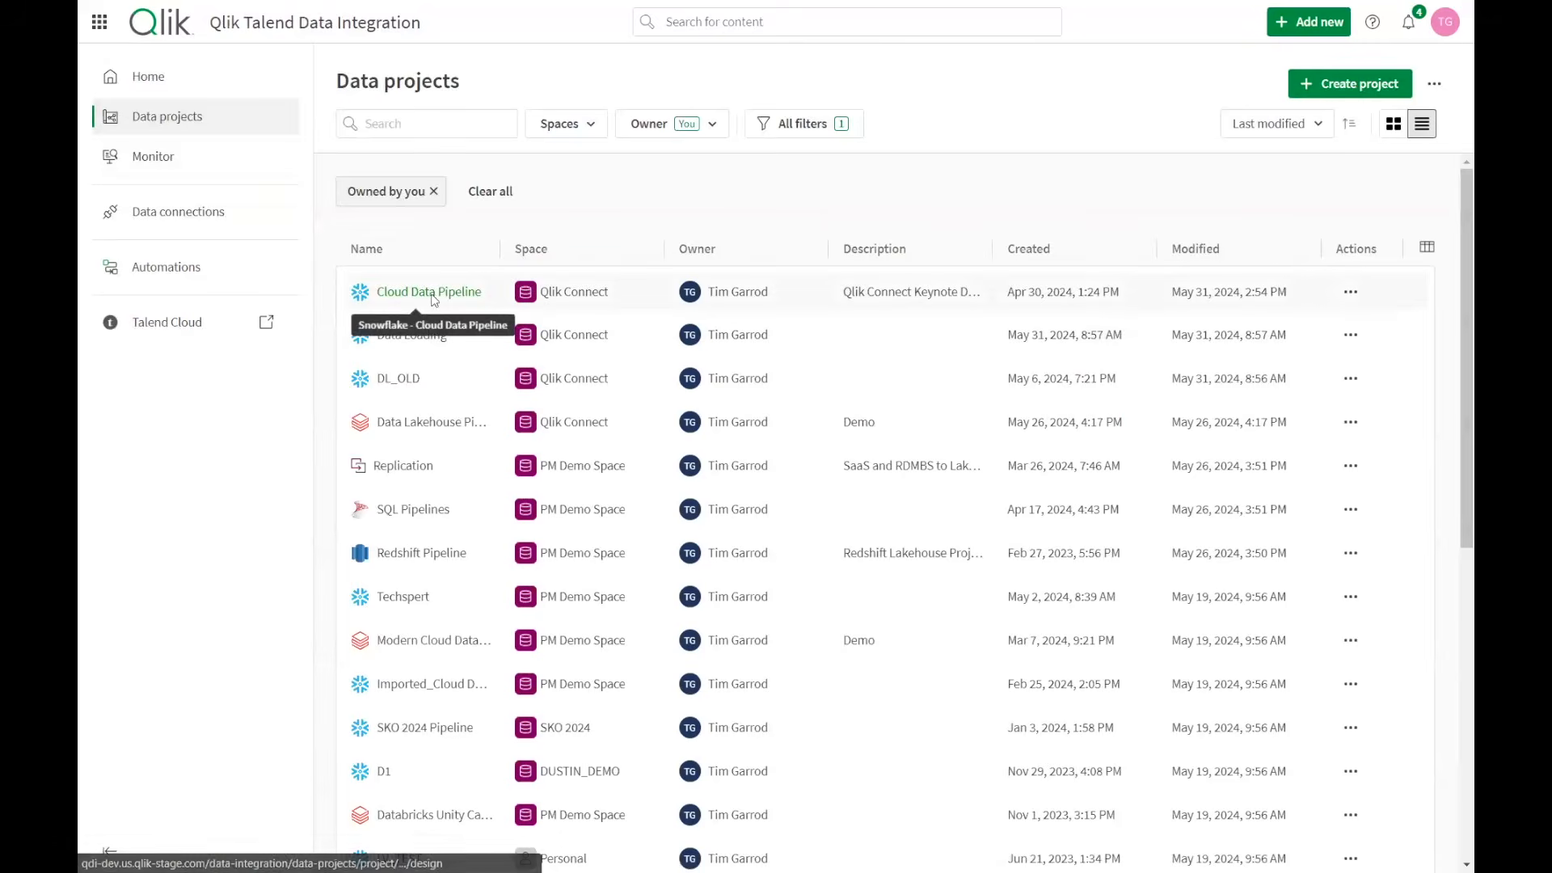
pyautogui.click(397, 299)
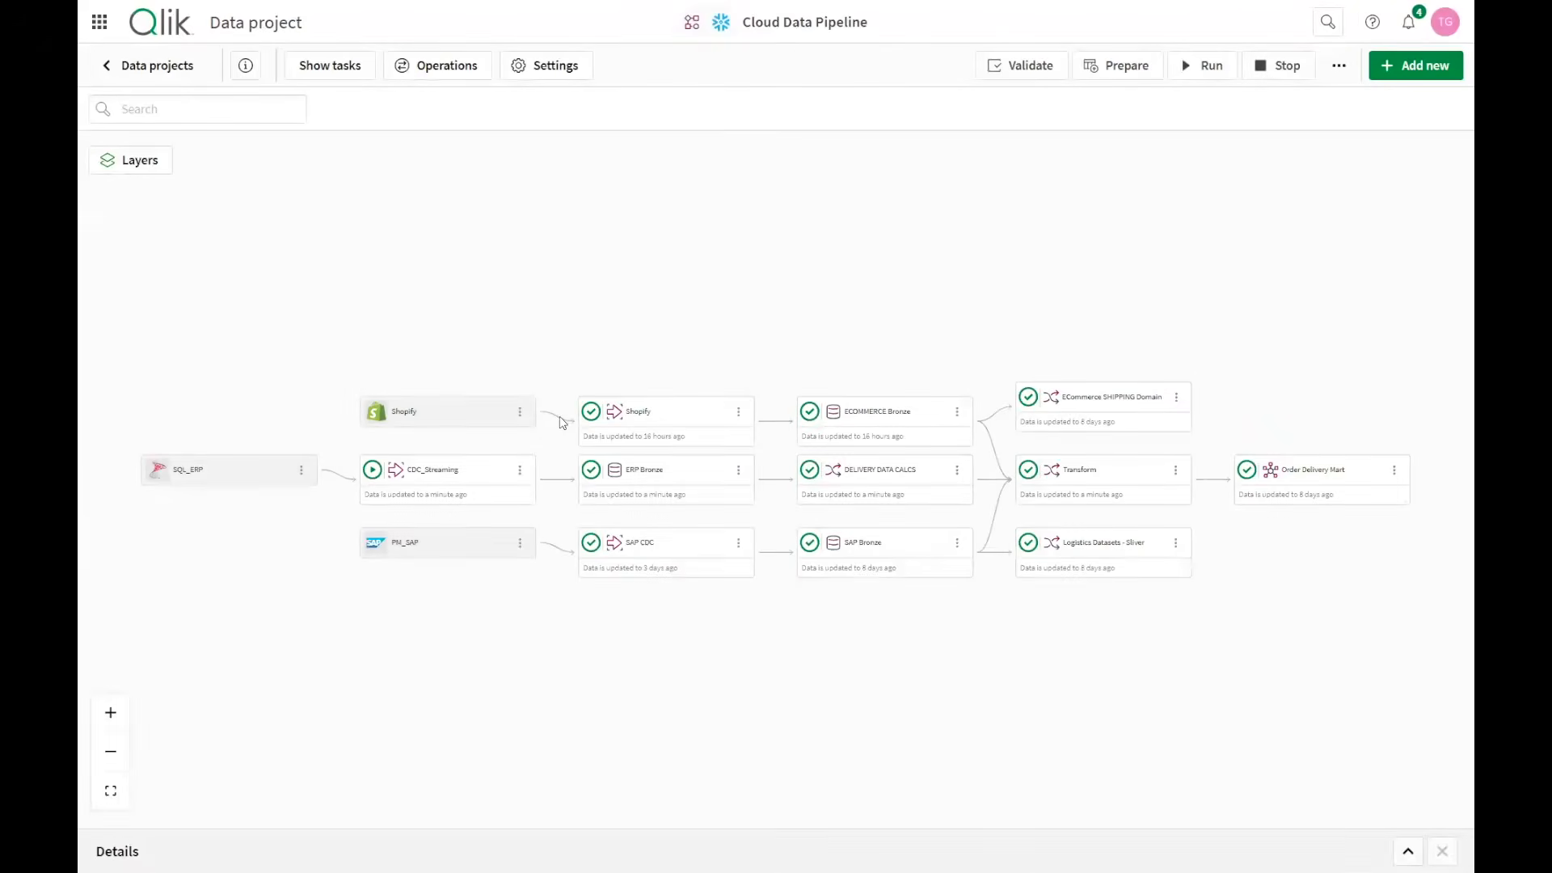
# Open the ERP Bronze storage task and review the CUSTOMERS dataset's settings without changing them.
pyautogui.scroll(5, 526, 460)
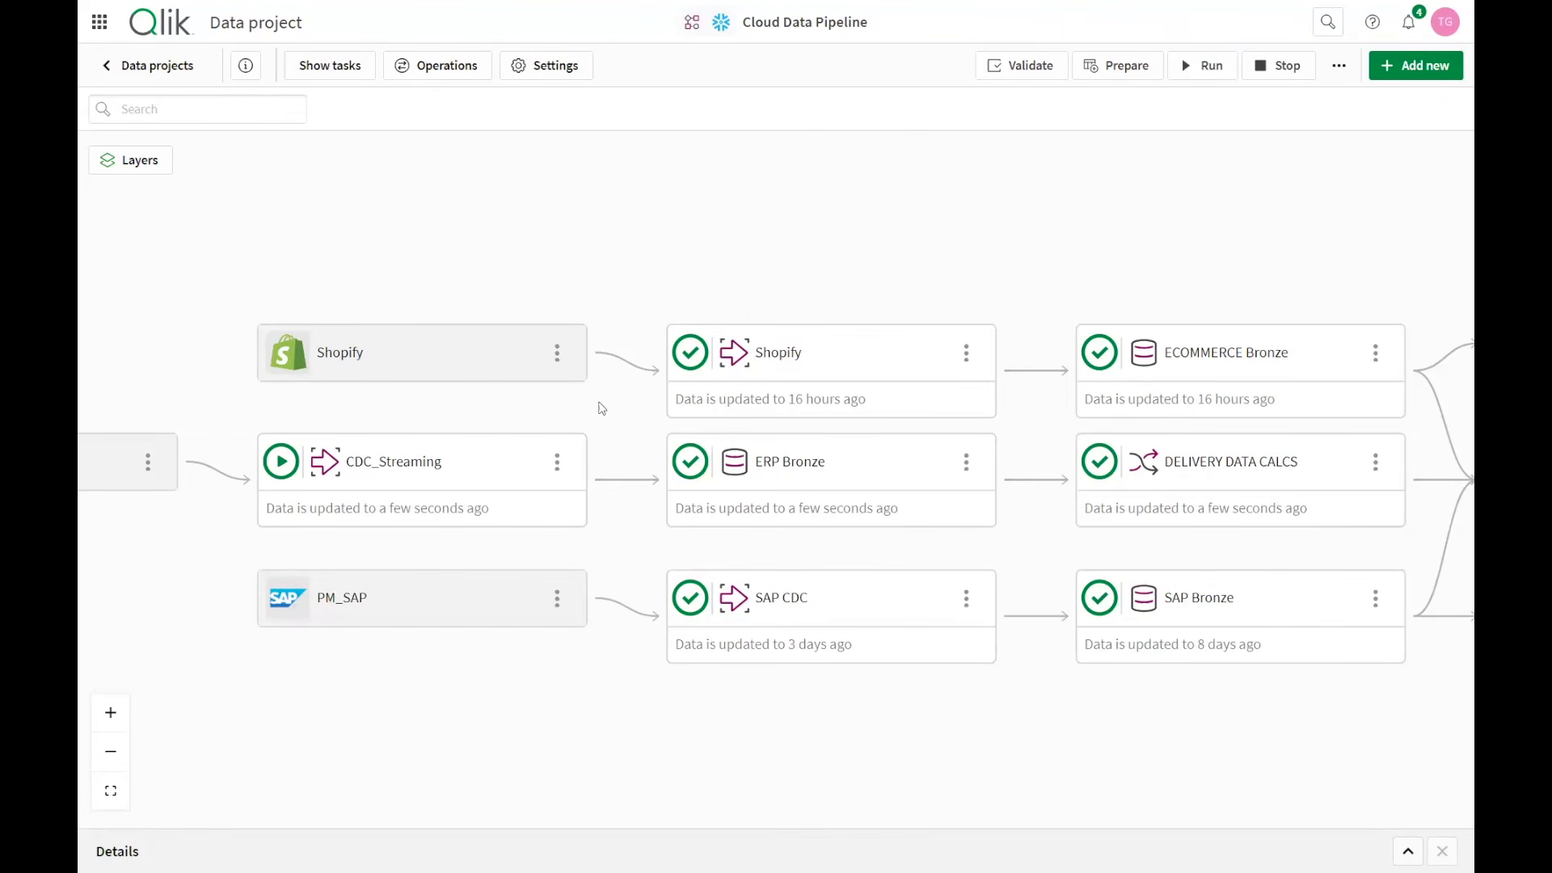
pyautogui.moveTo(888, 274); pyautogui.dragTo(832, 260)
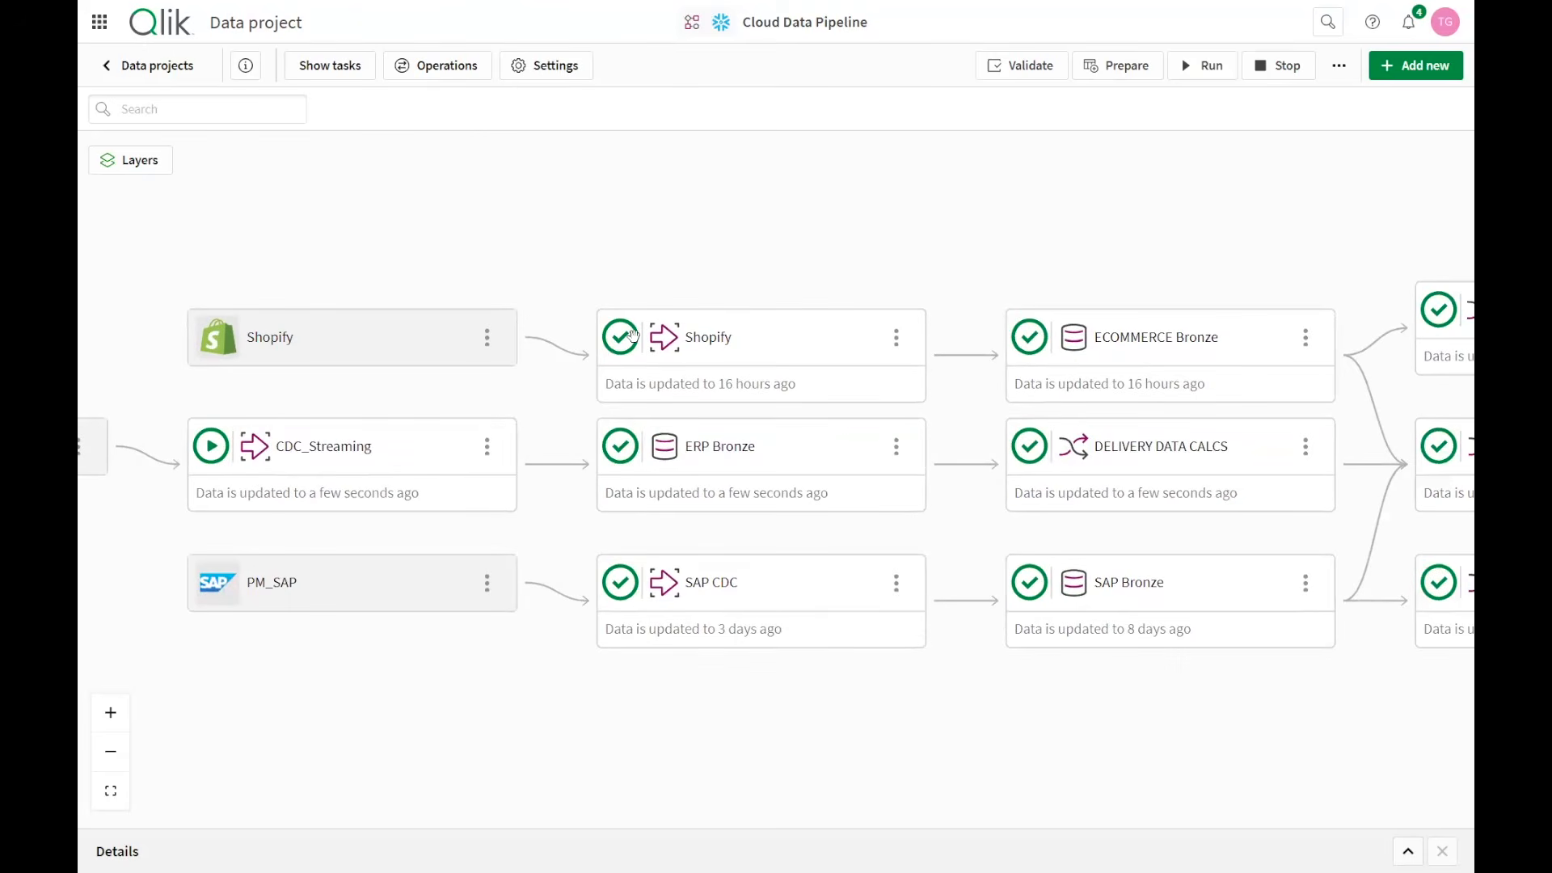
pyautogui.click(732, 464)
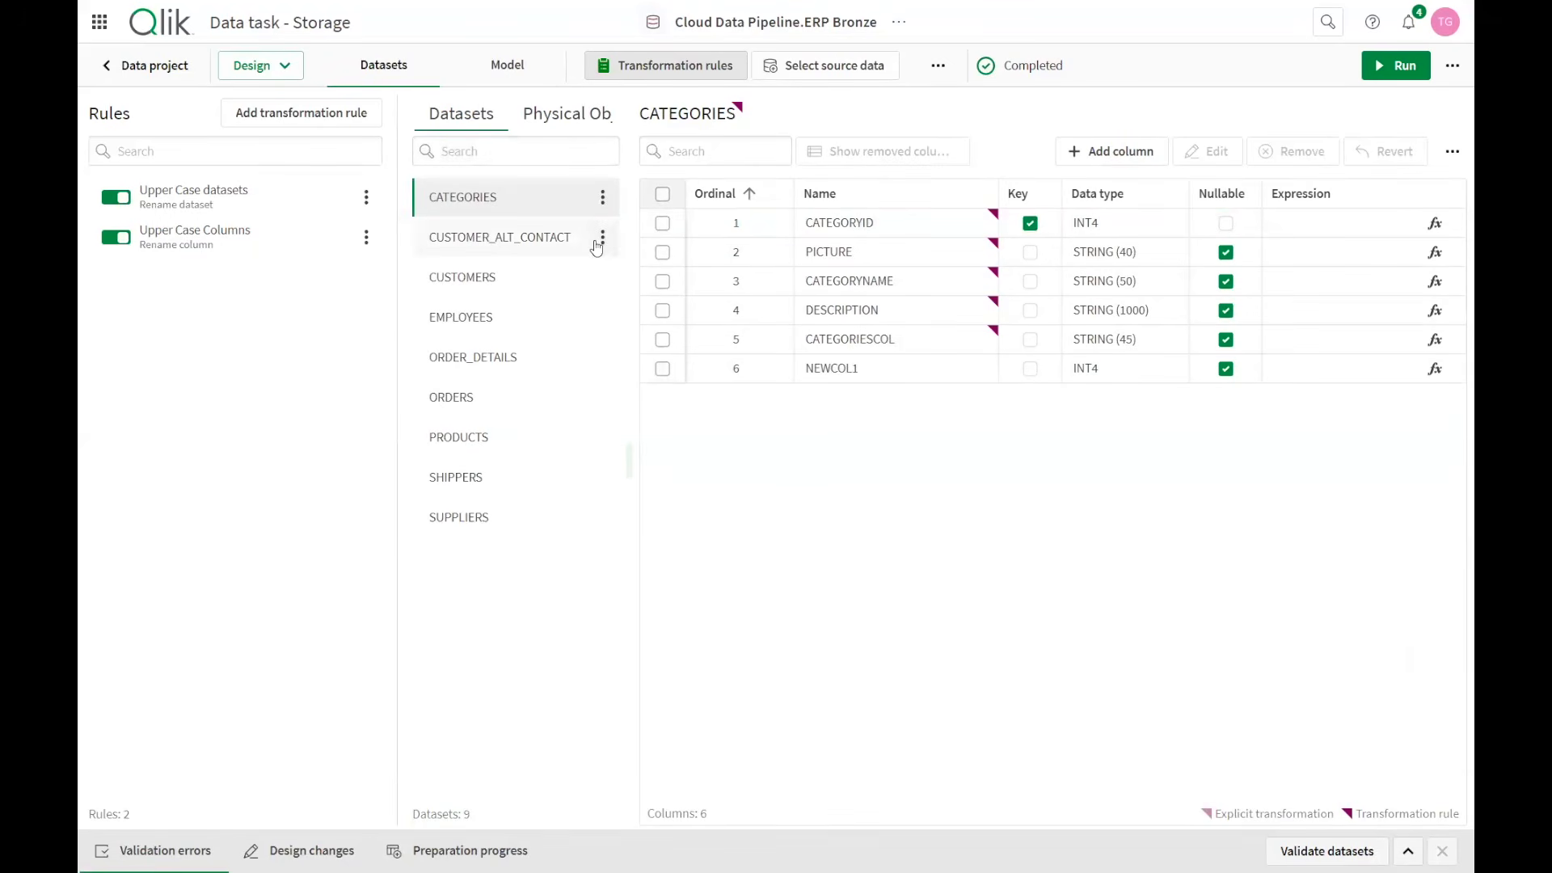
pyautogui.click(602, 277)
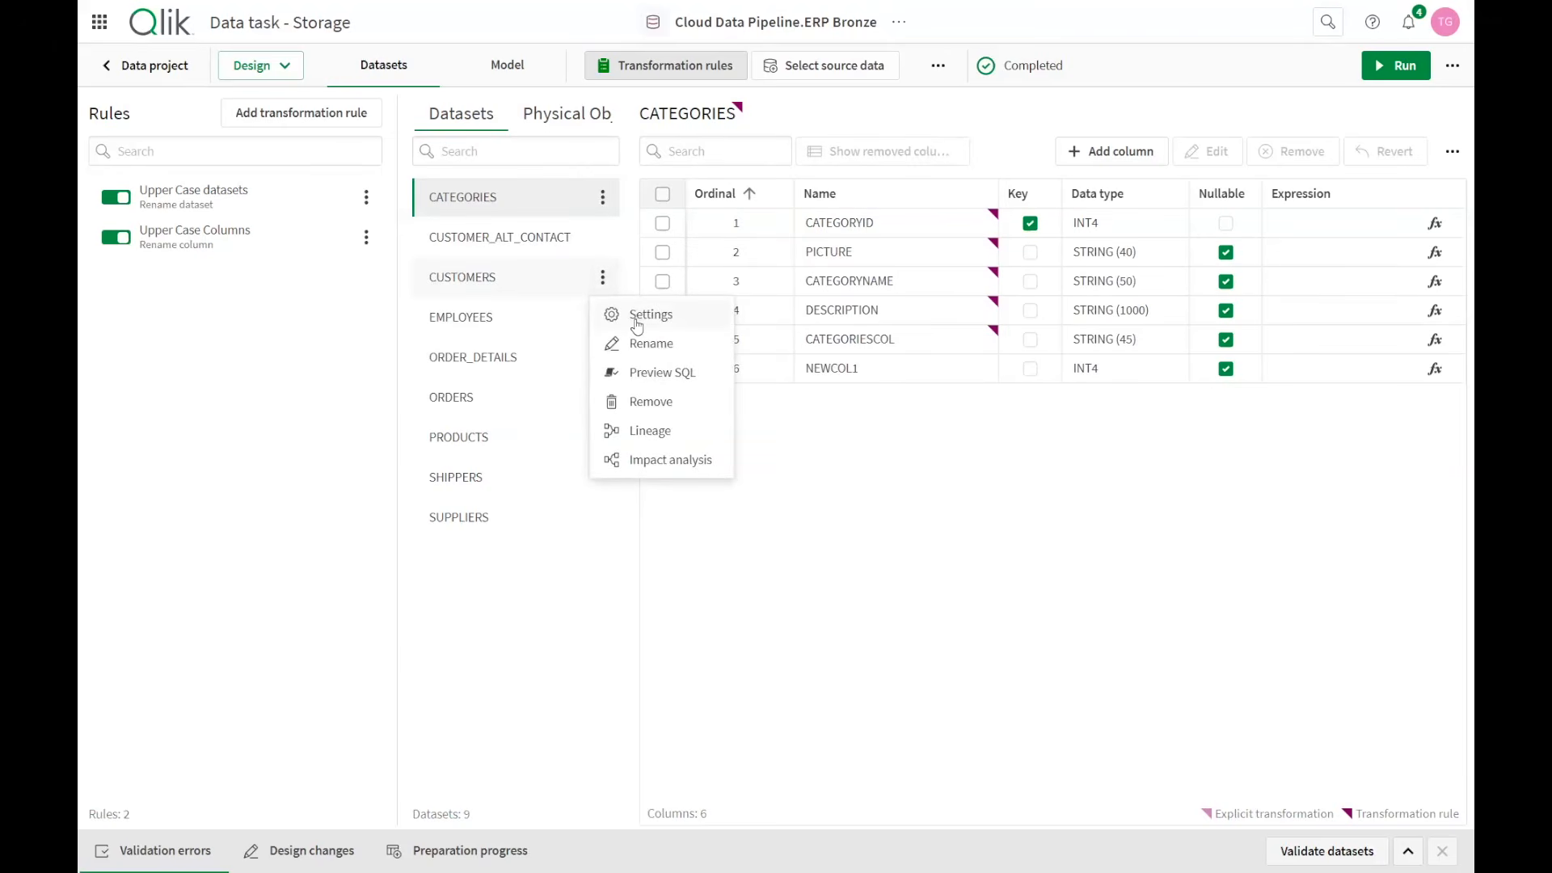
pyautogui.click(637, 325)
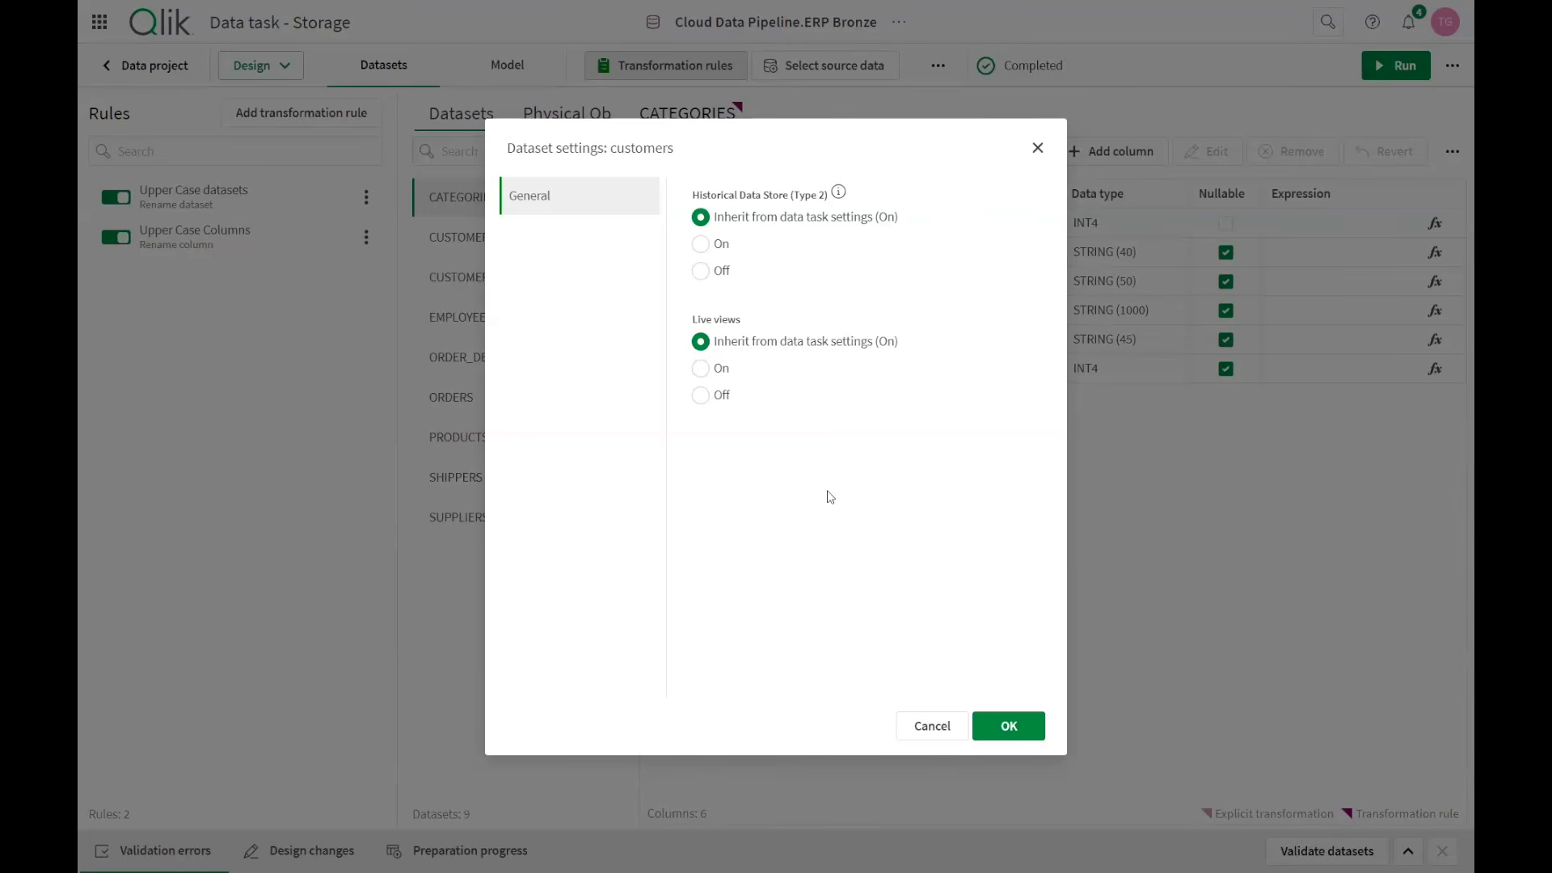
pyautogui.click(932, 726)
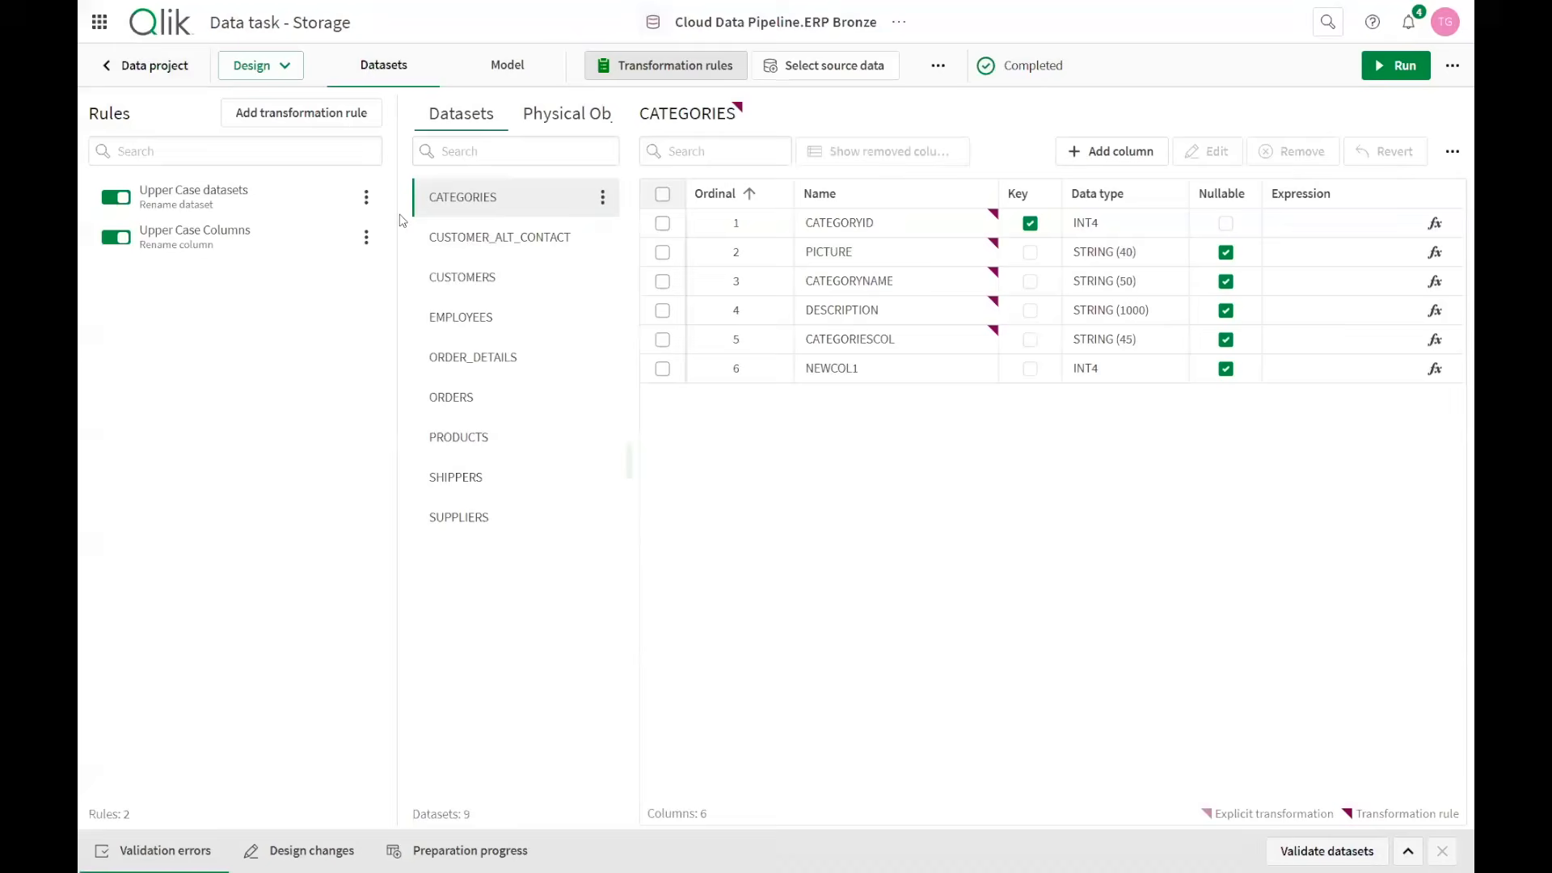
# Return to the Cloud Data Pipeline canvas and open the Transform task.
pyautogui.click(158, 66)
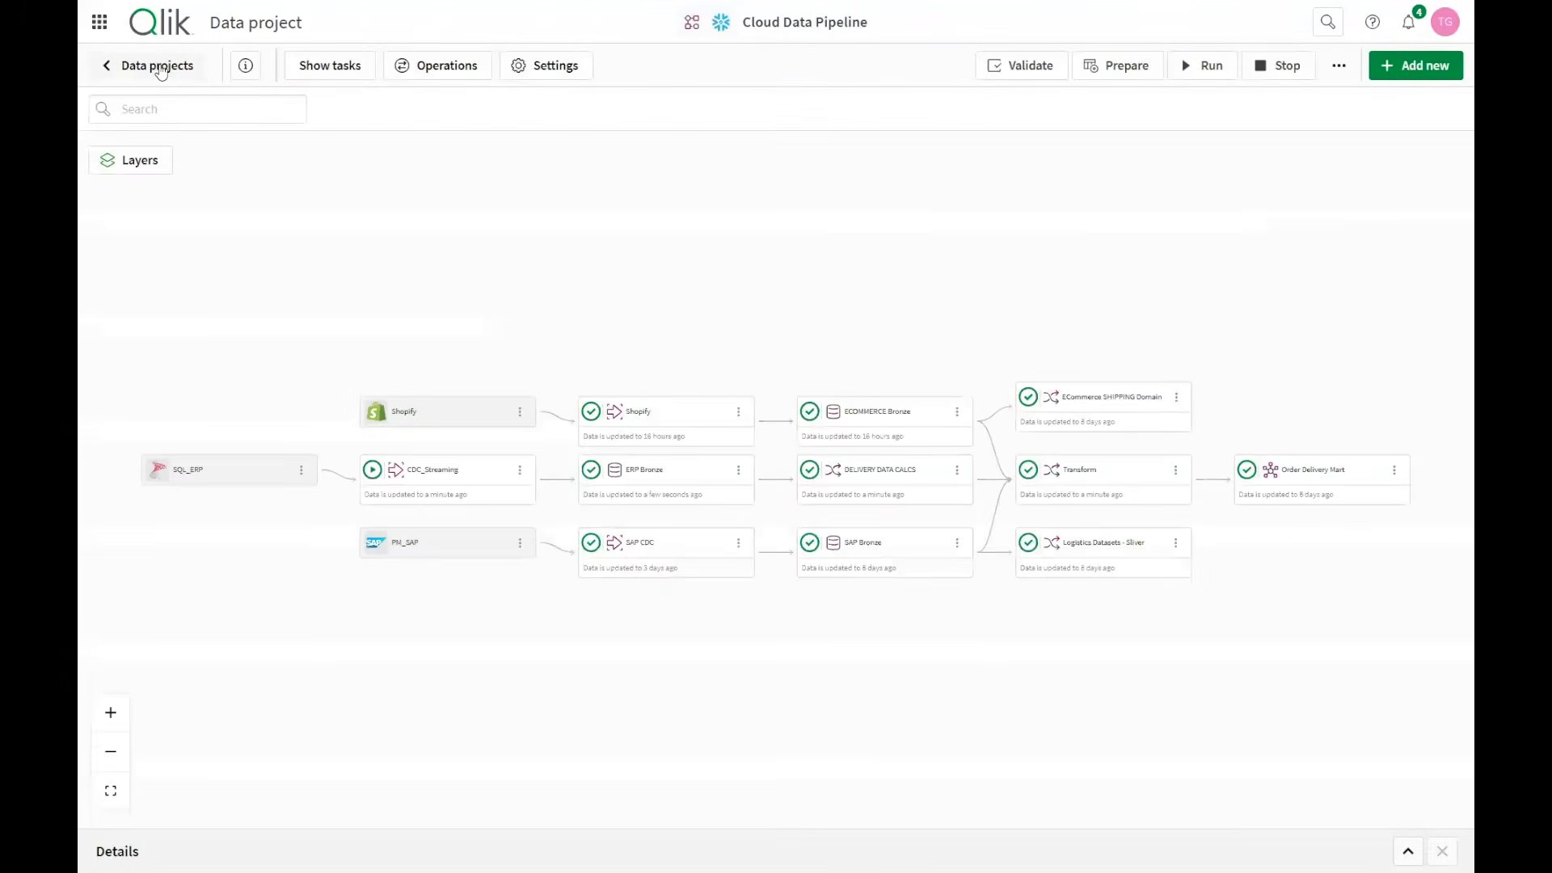
pyautogui.scroll(3, 852, 350)
pyautogui.moveTo(905, 368); pyautogui.dragTo(762, 184)
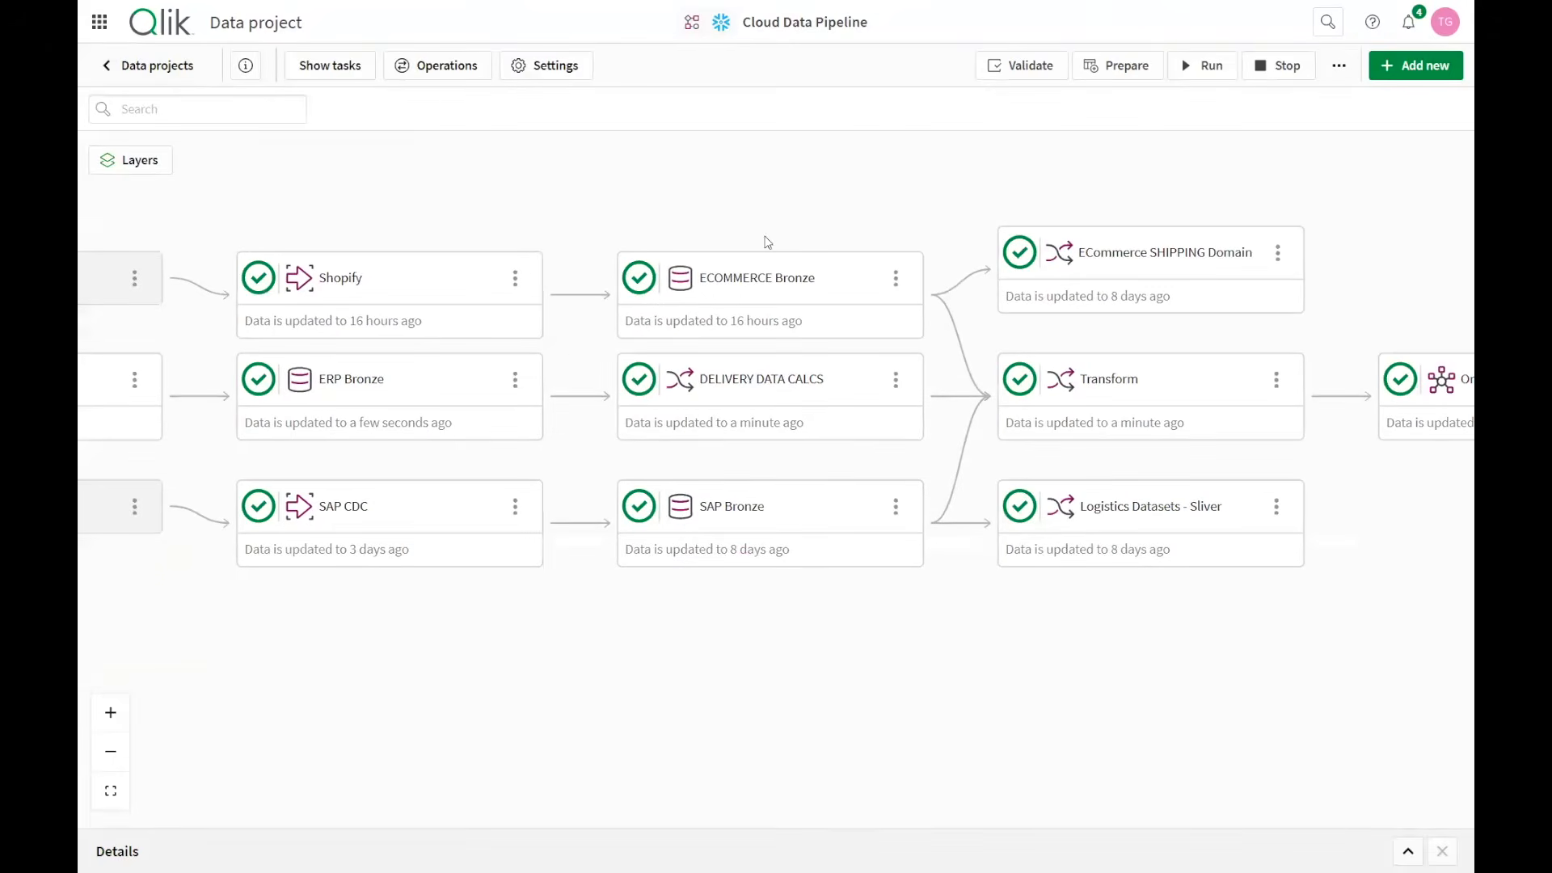
pyautogui.click(515, 380)
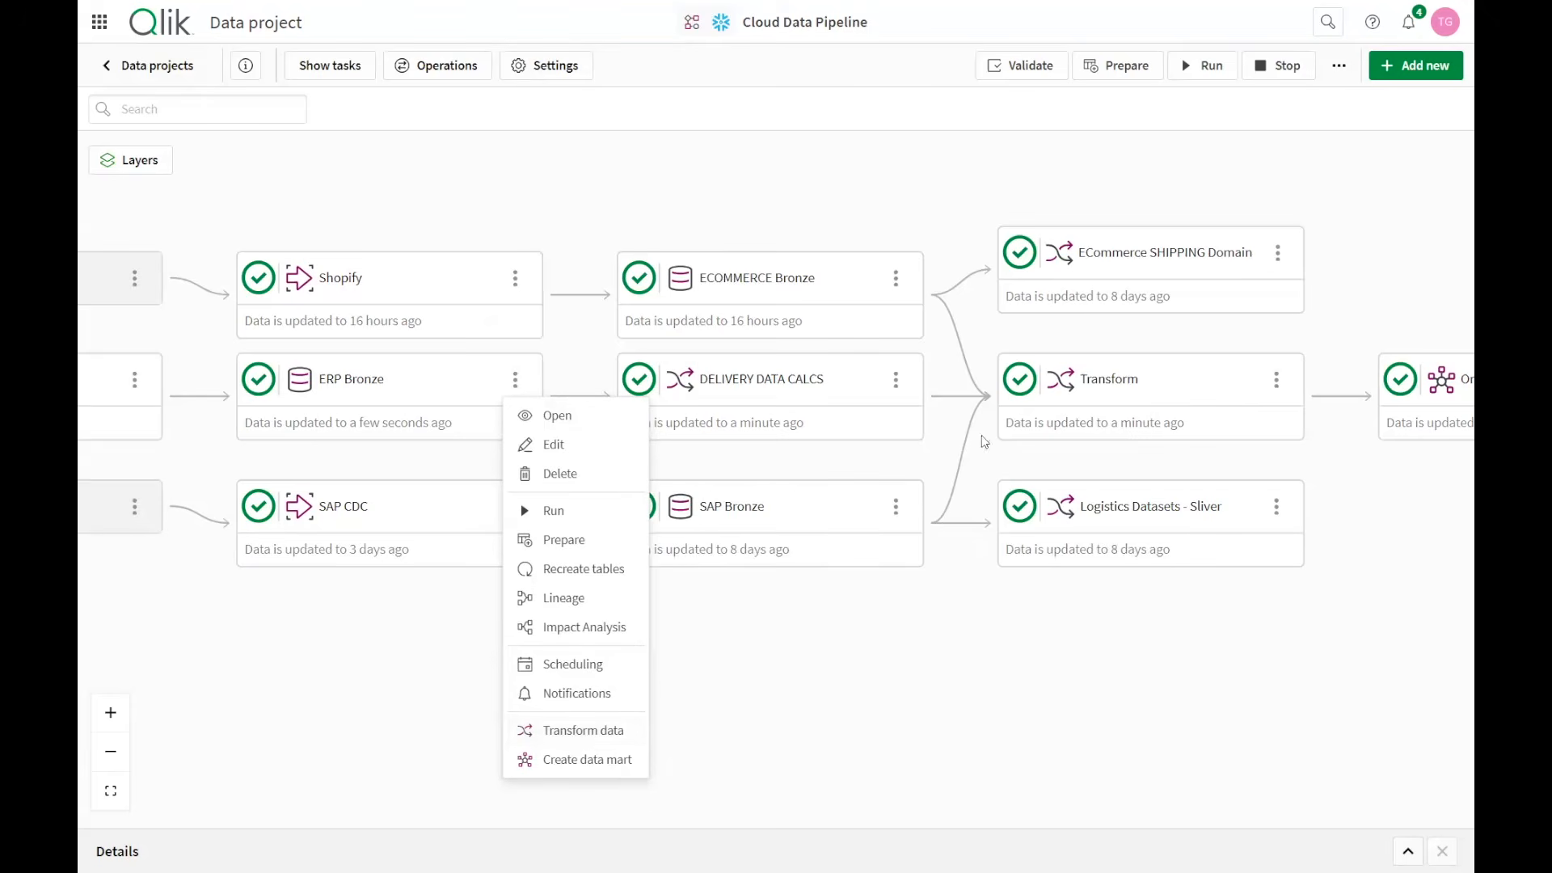
pyautogui.click(1148, 386)
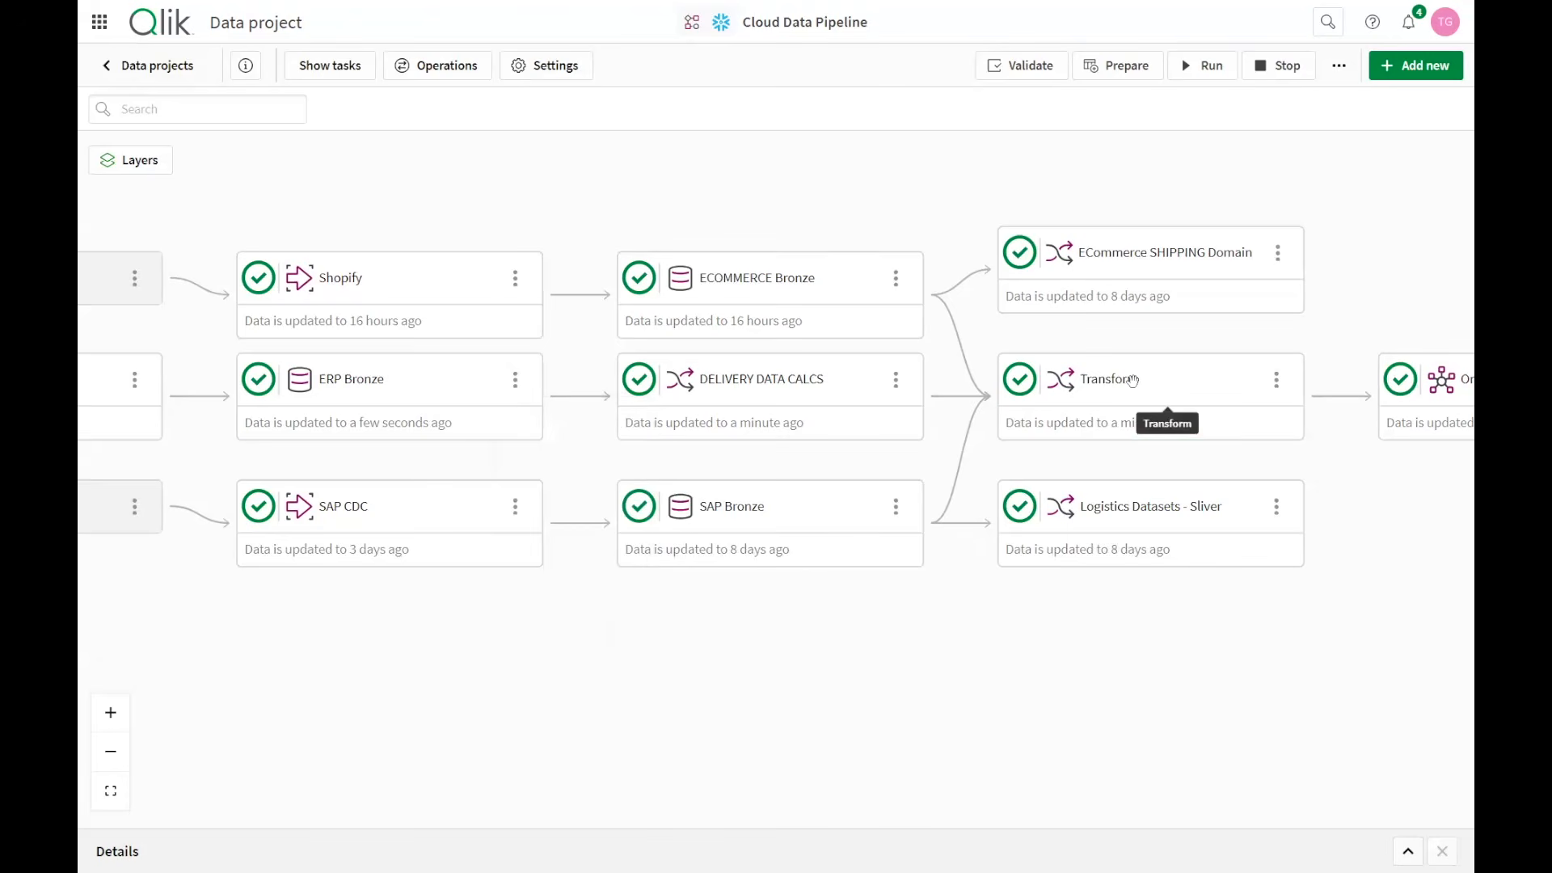
pyautogui.click(1147, 385)
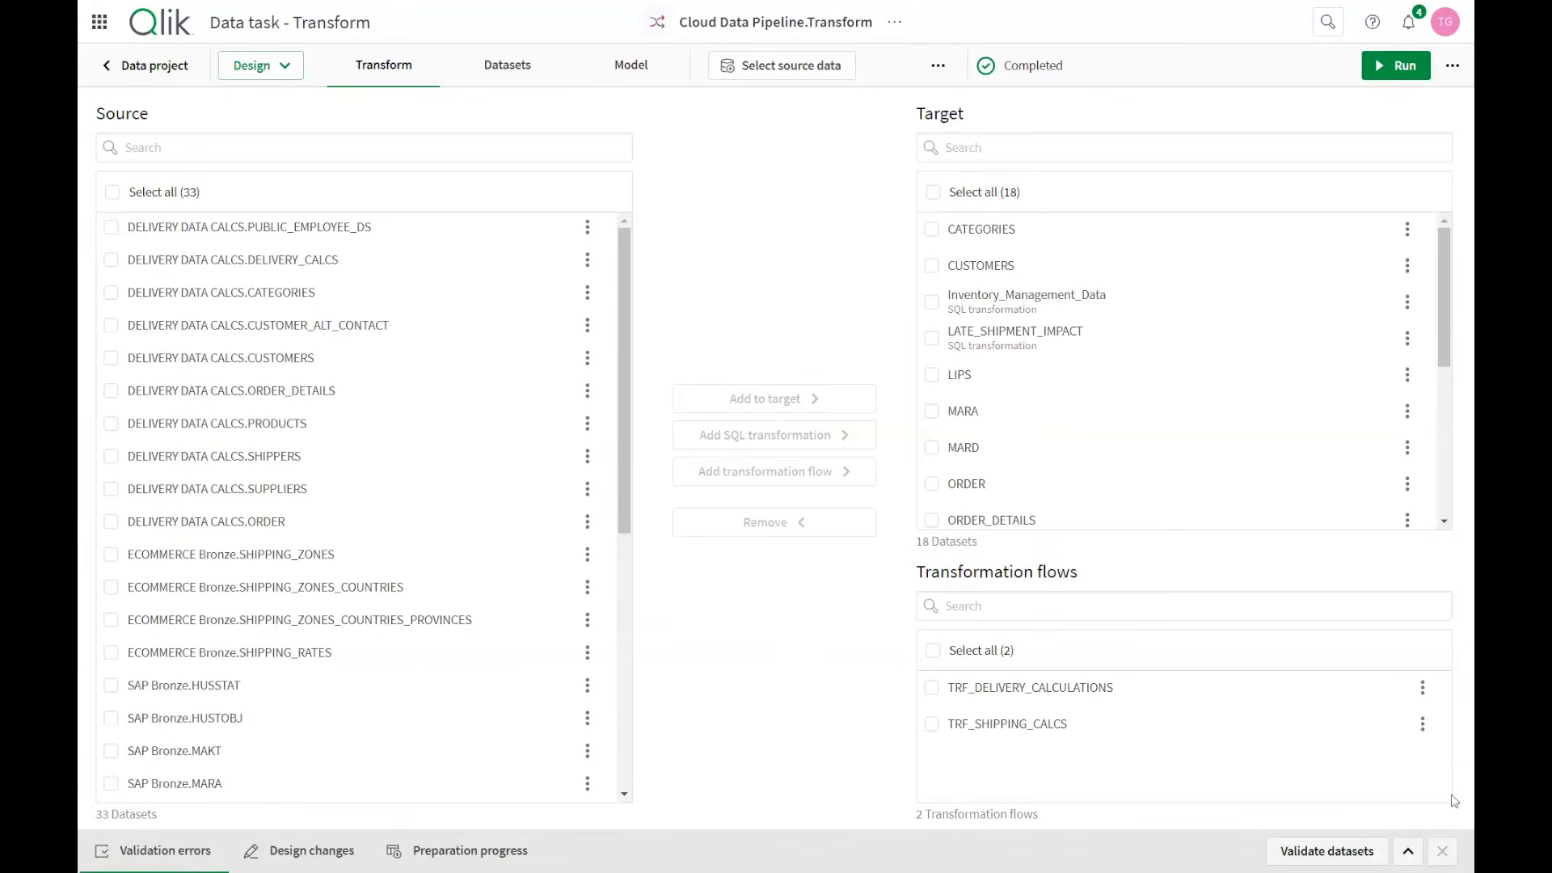
# Open the TRF_DELIVERY_CALCULATIONS transformation flow and inspect the Get ORDER join's settings and data preview.
pyautogui.click(1423, 700)
pyautogui.click(1362, 732)
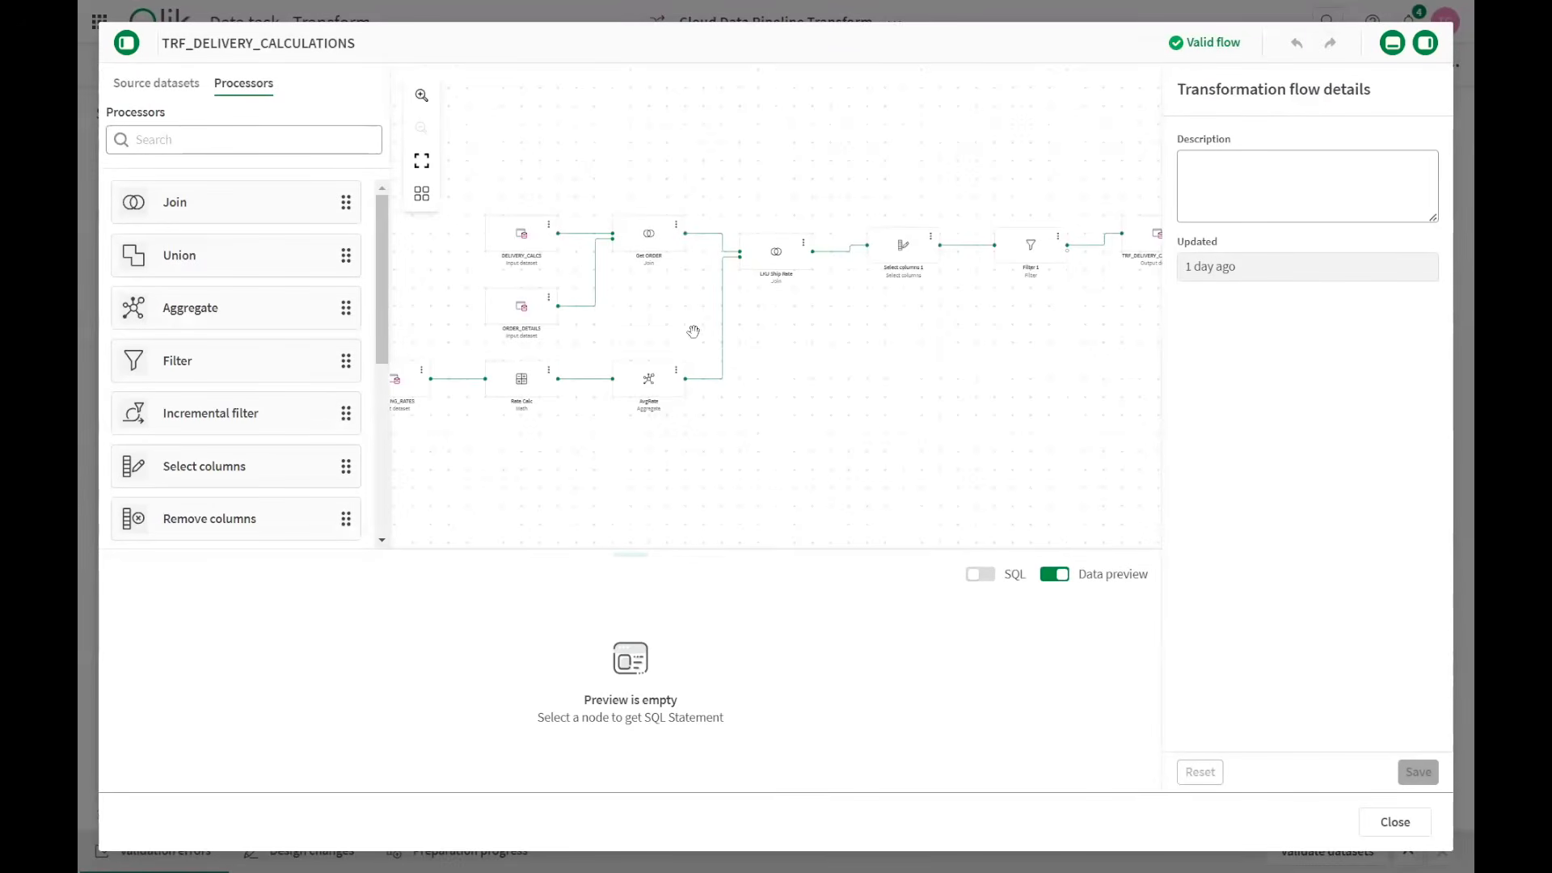
pyautogui.scroll(5, 688, 312)
pyautogui.moveTo(697, 442); pyautogui.dragTo(787, 476)
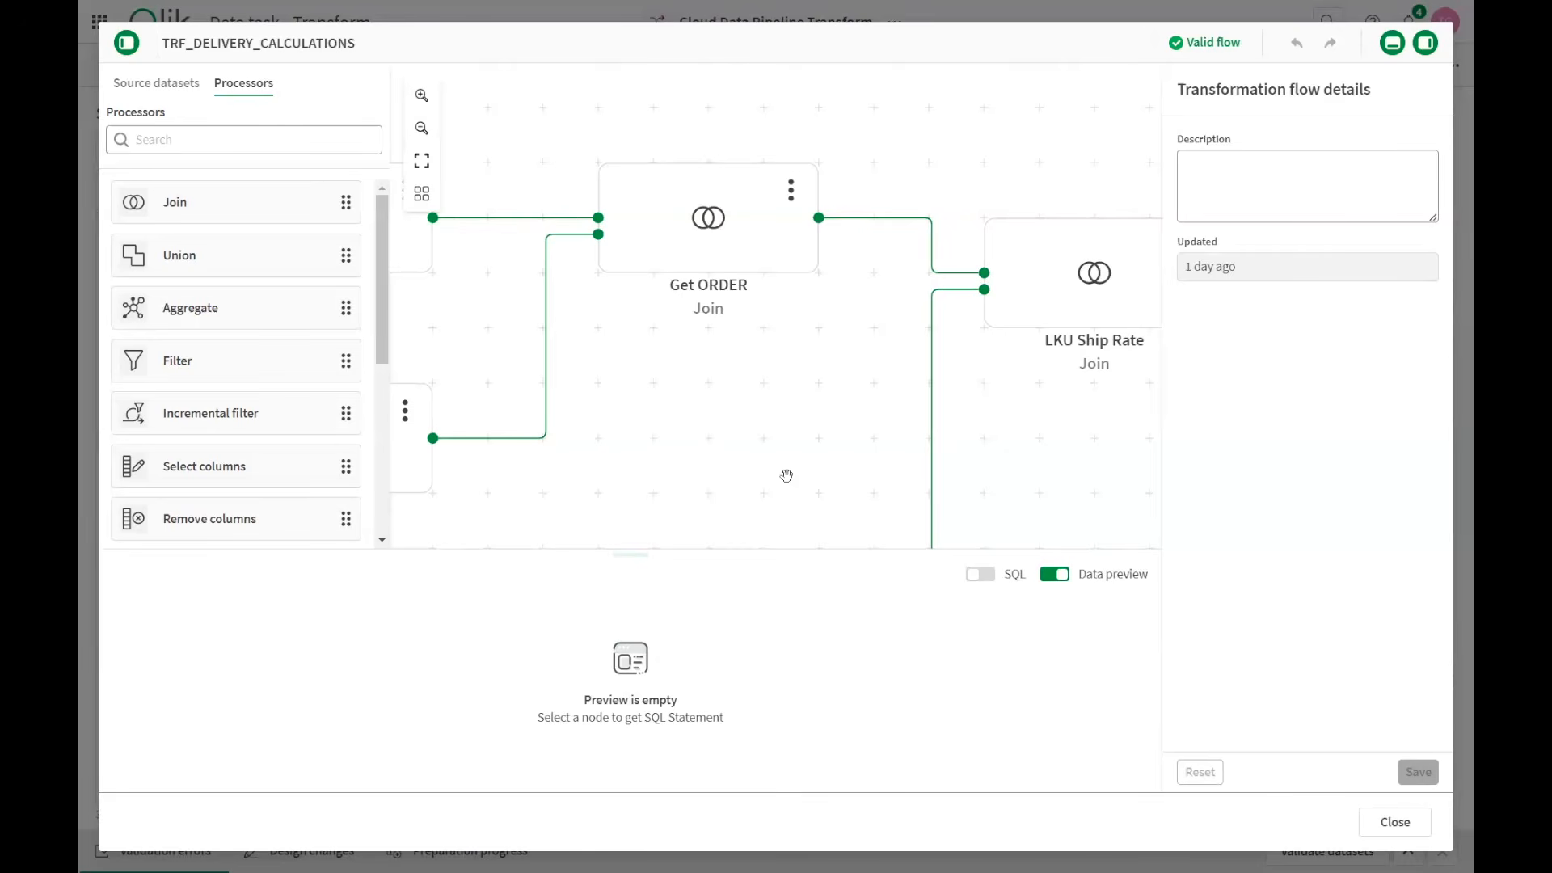
pyautogui.click(728, 249)
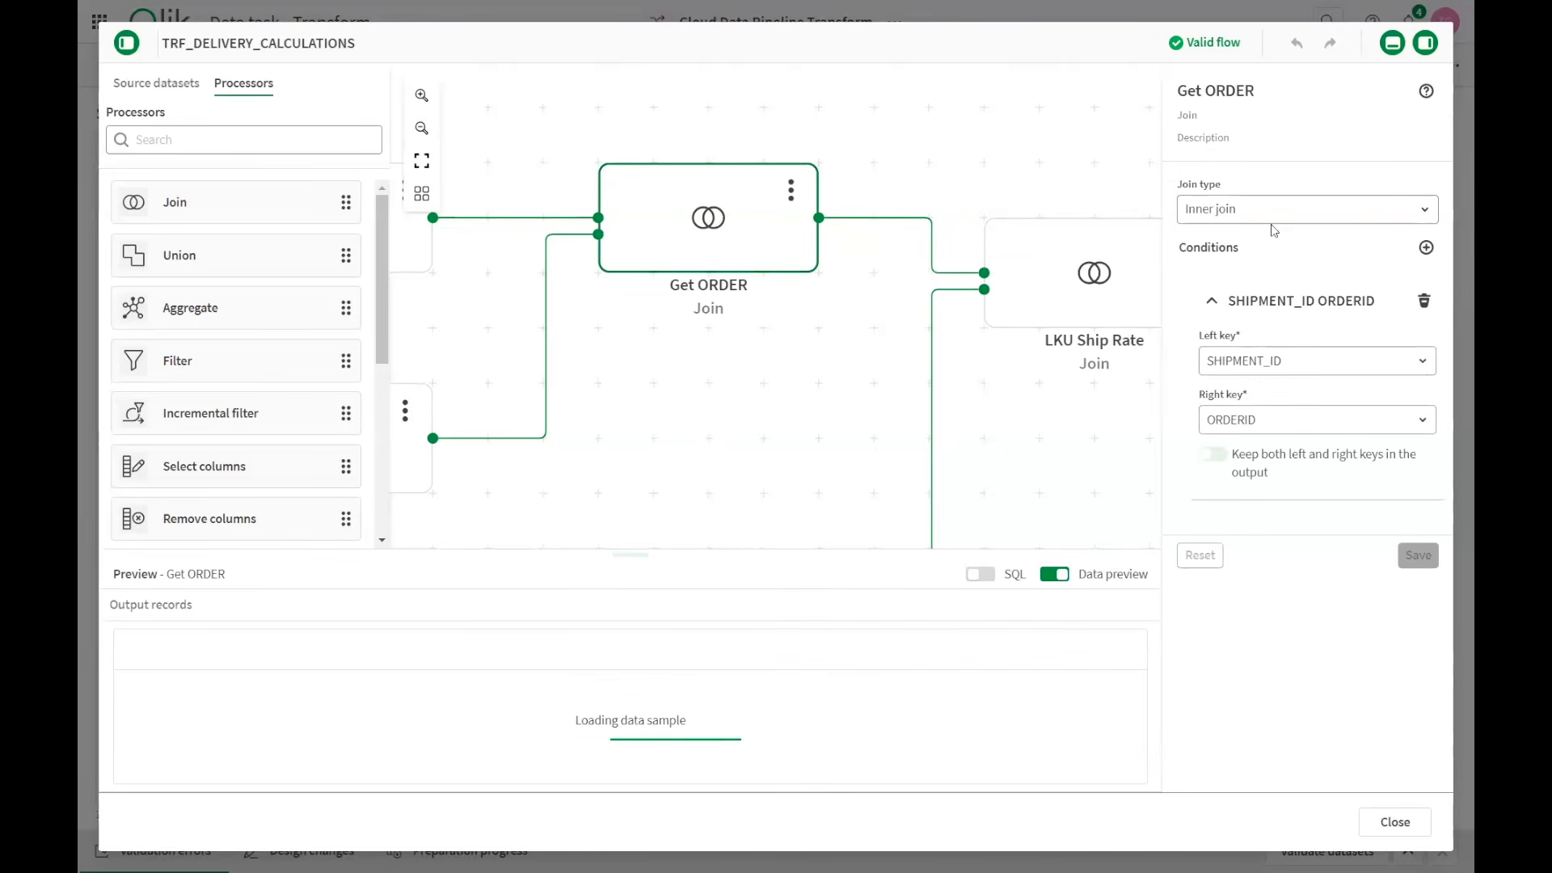
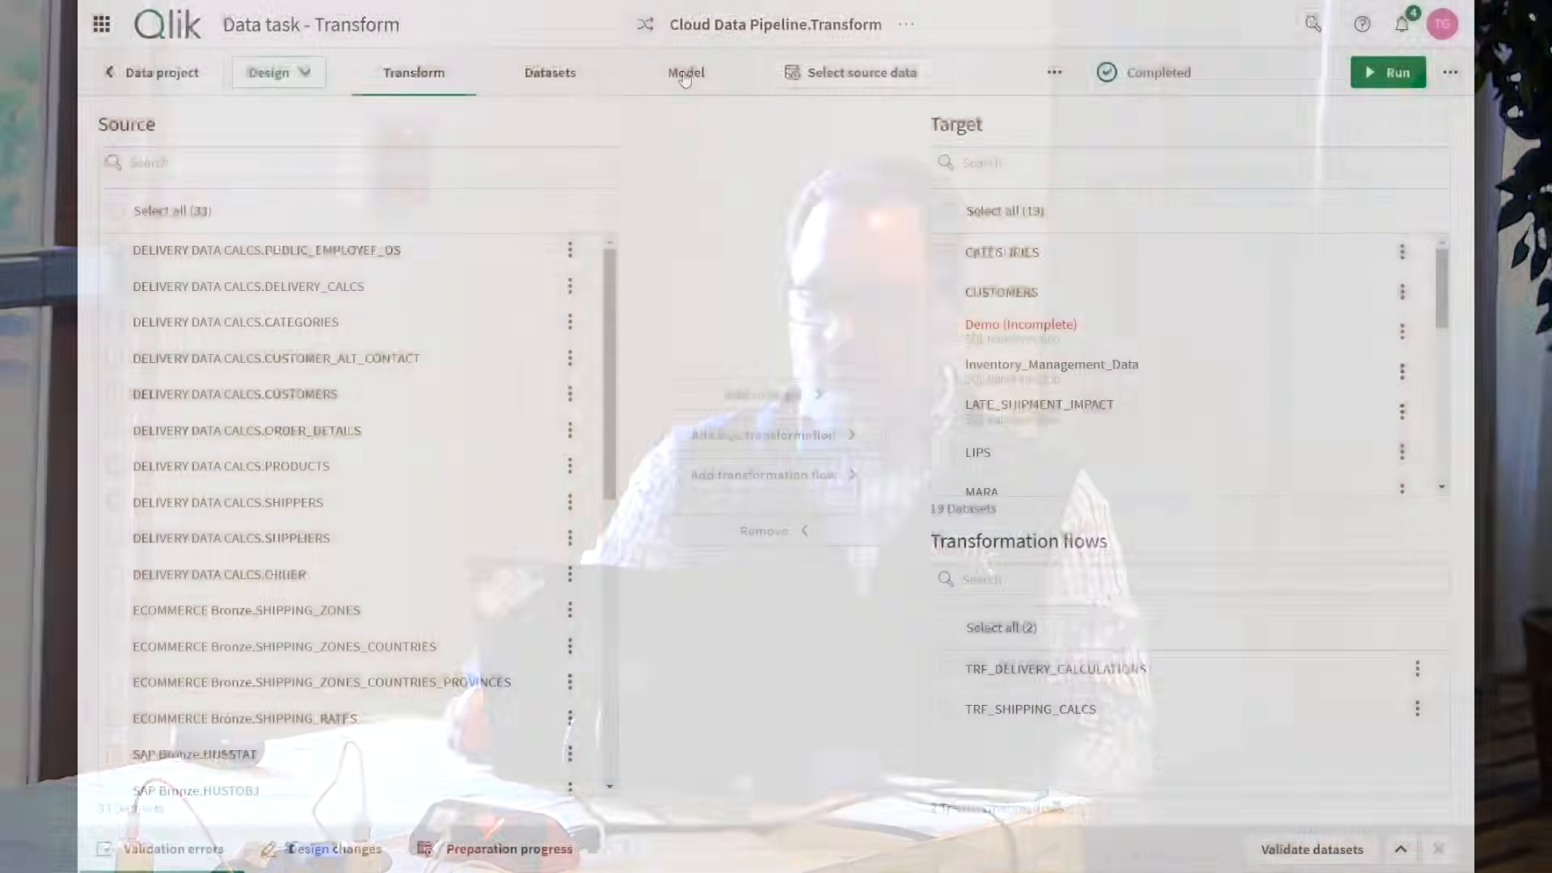
# View the relationship model of the Transform task's datasets.
pyautogui.click(684, 74)
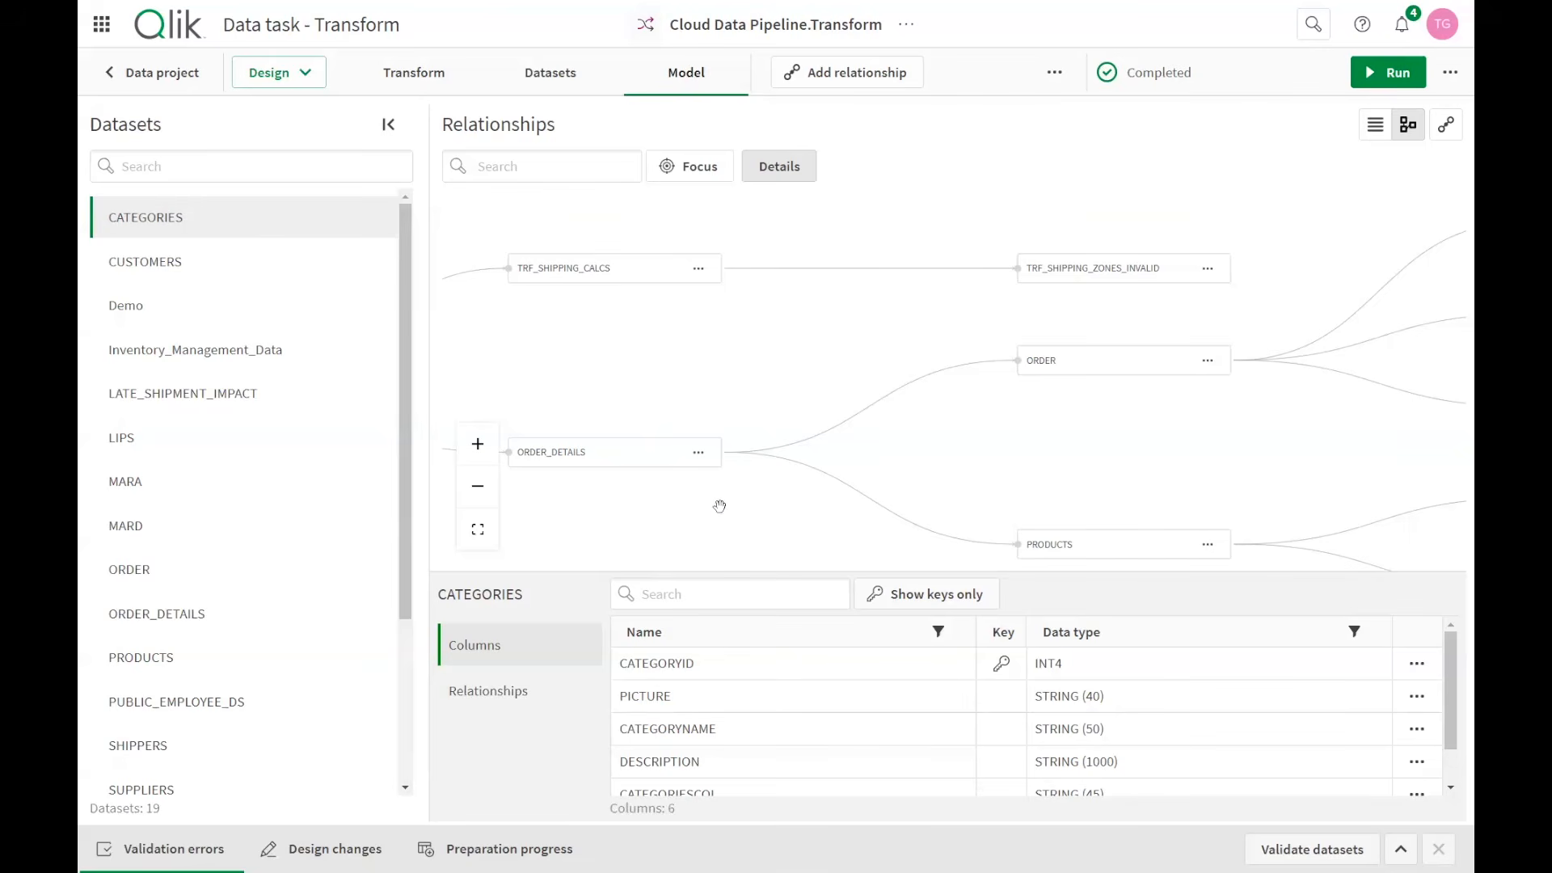
# Leave full-screen view, switch to the other Qlik tenant's sign-in page, and sign in with the prefilled credentials.
pyautogui.press('F11')
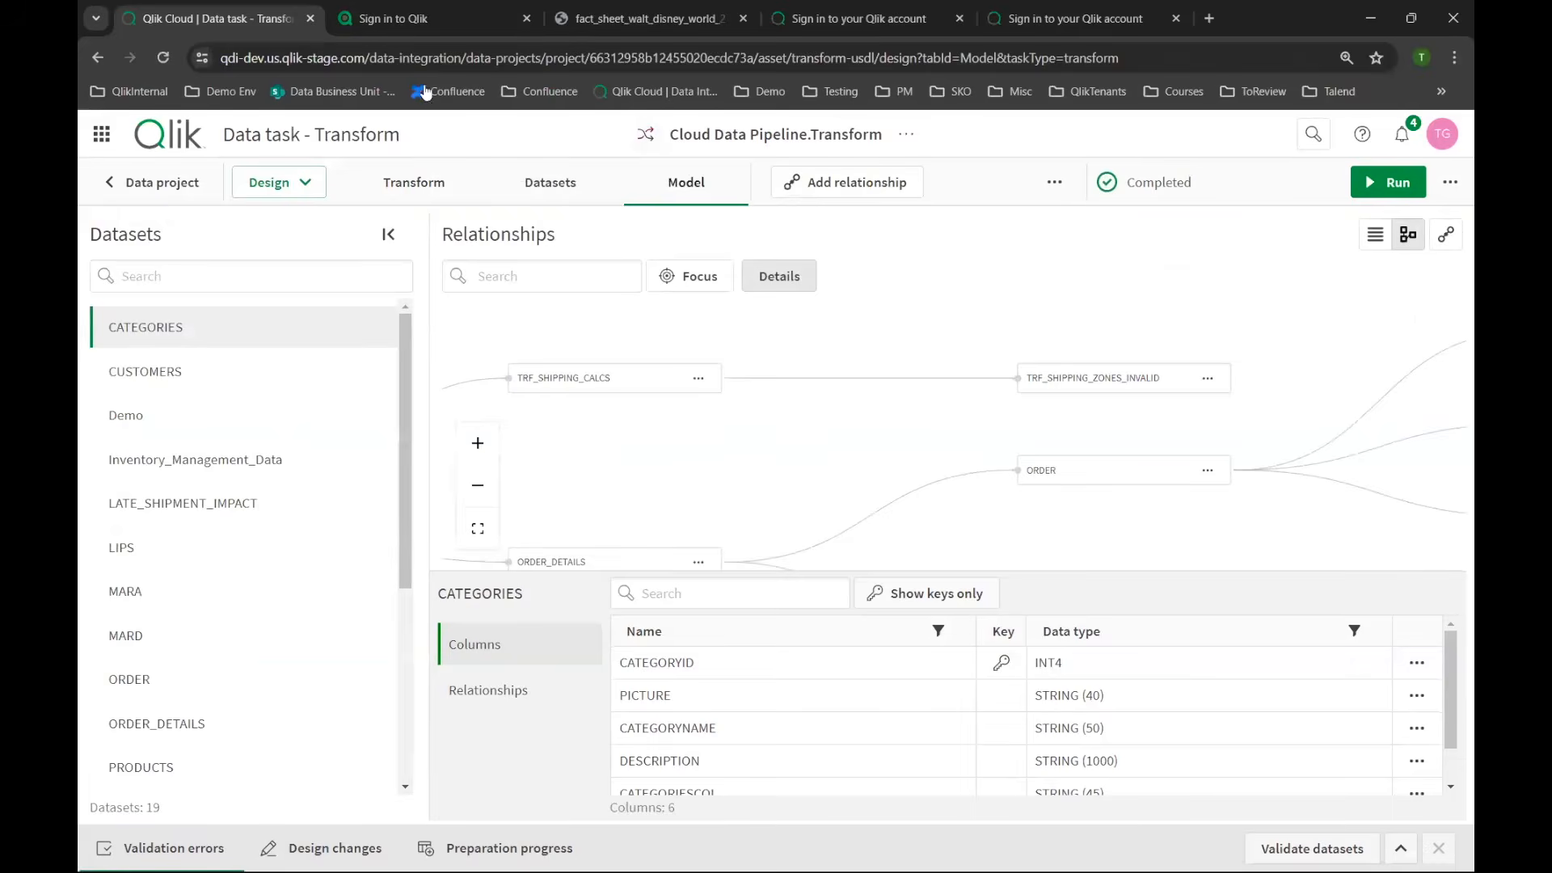
pyautogui.click(430, 24)
pyautogui.click(624, 533)
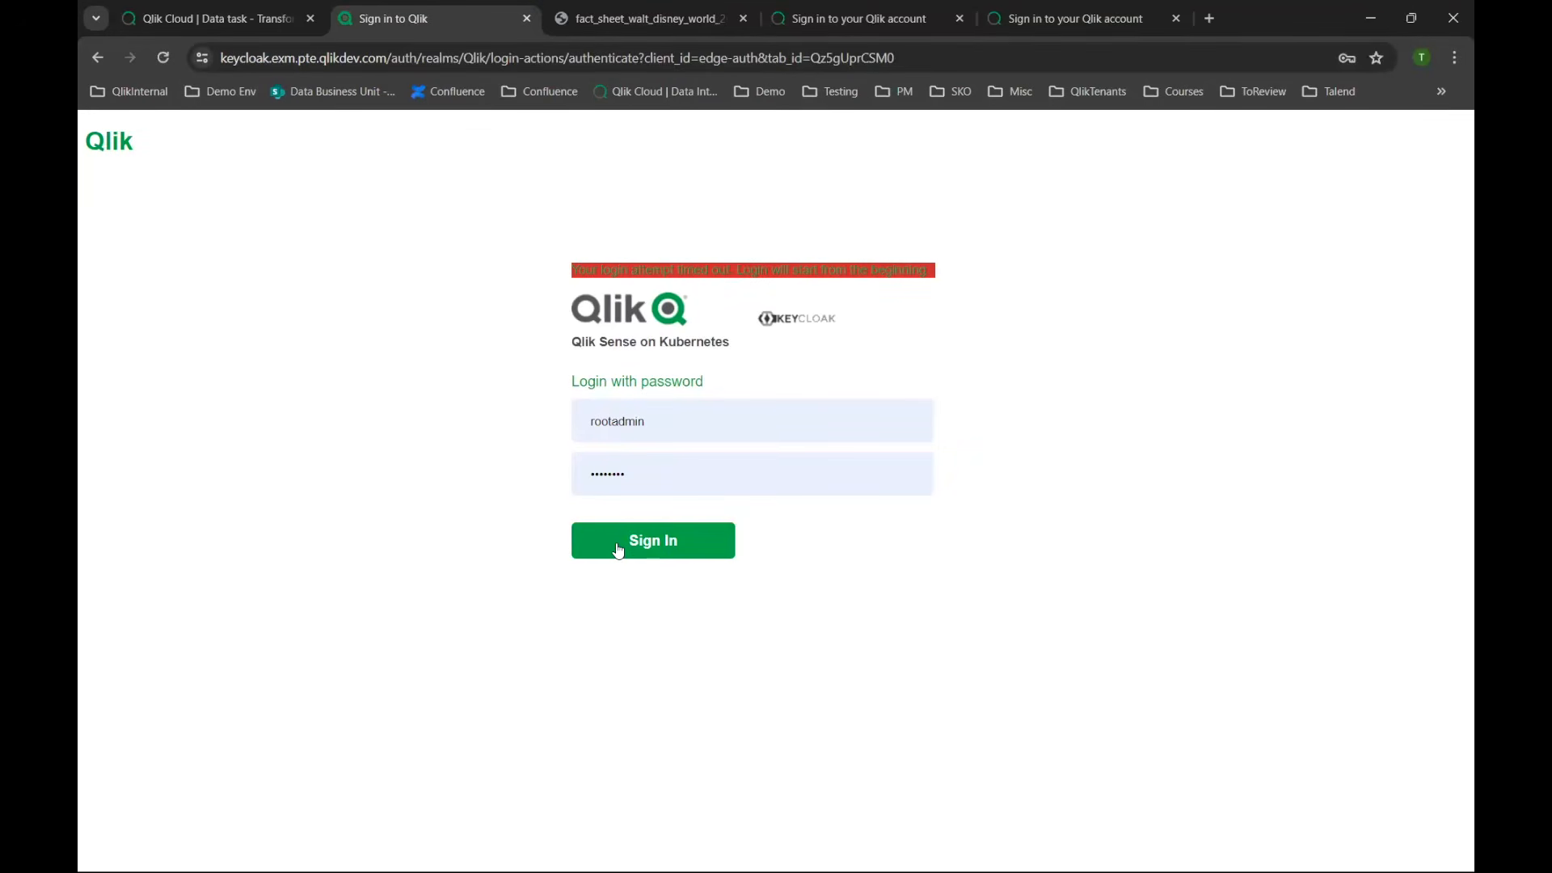
pyautogui.click(618, 549)
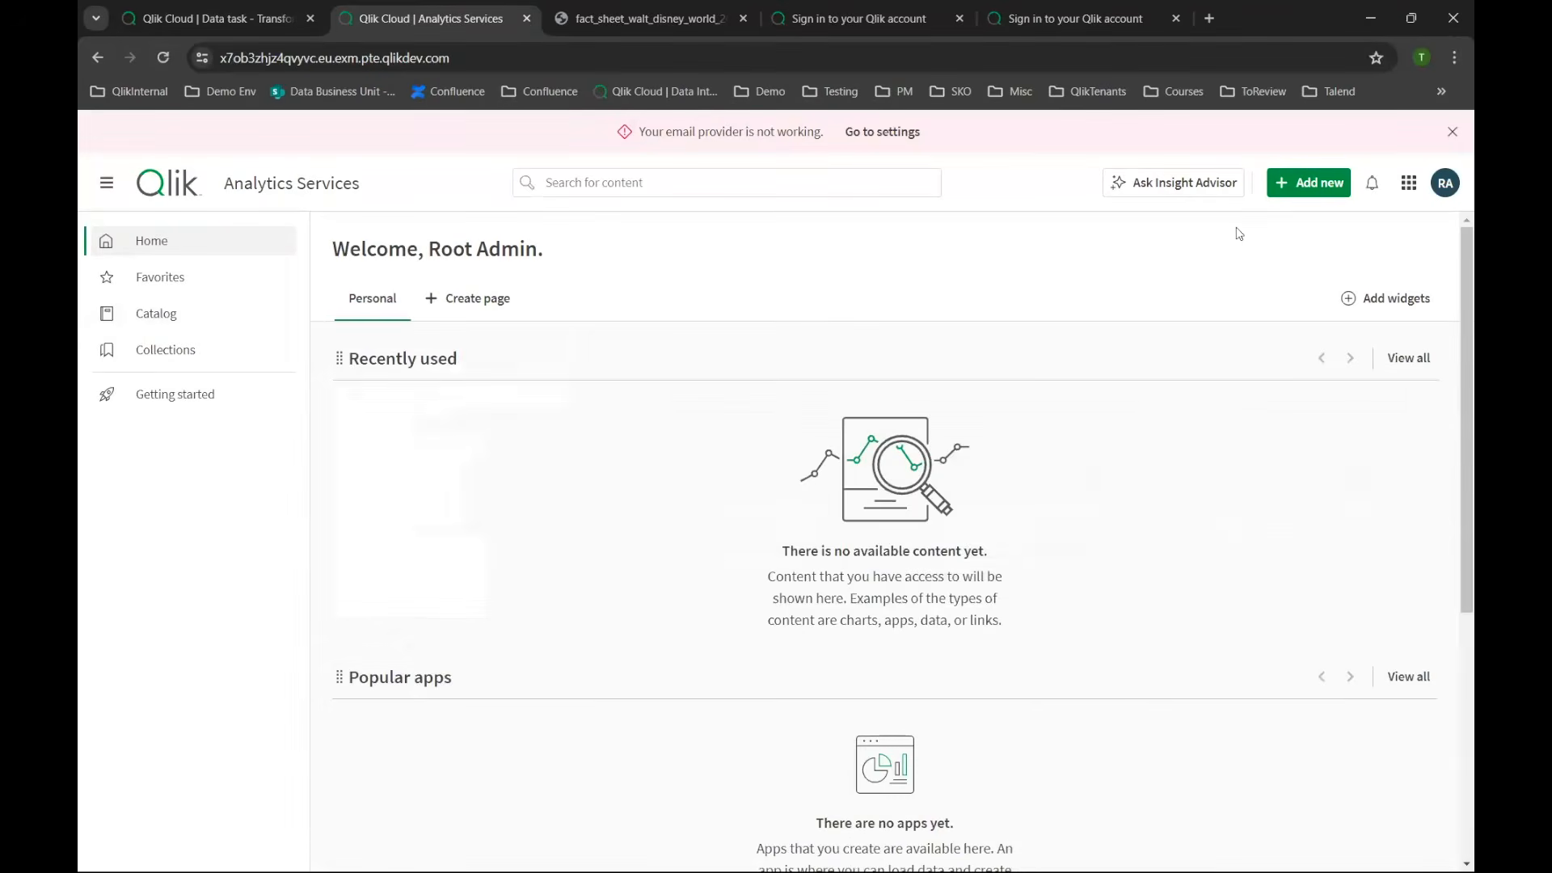
# Switch to the Data Integration service and open the Tech Field Day - RAG Pipeline data project.
pyautogui.click(1408, 184)
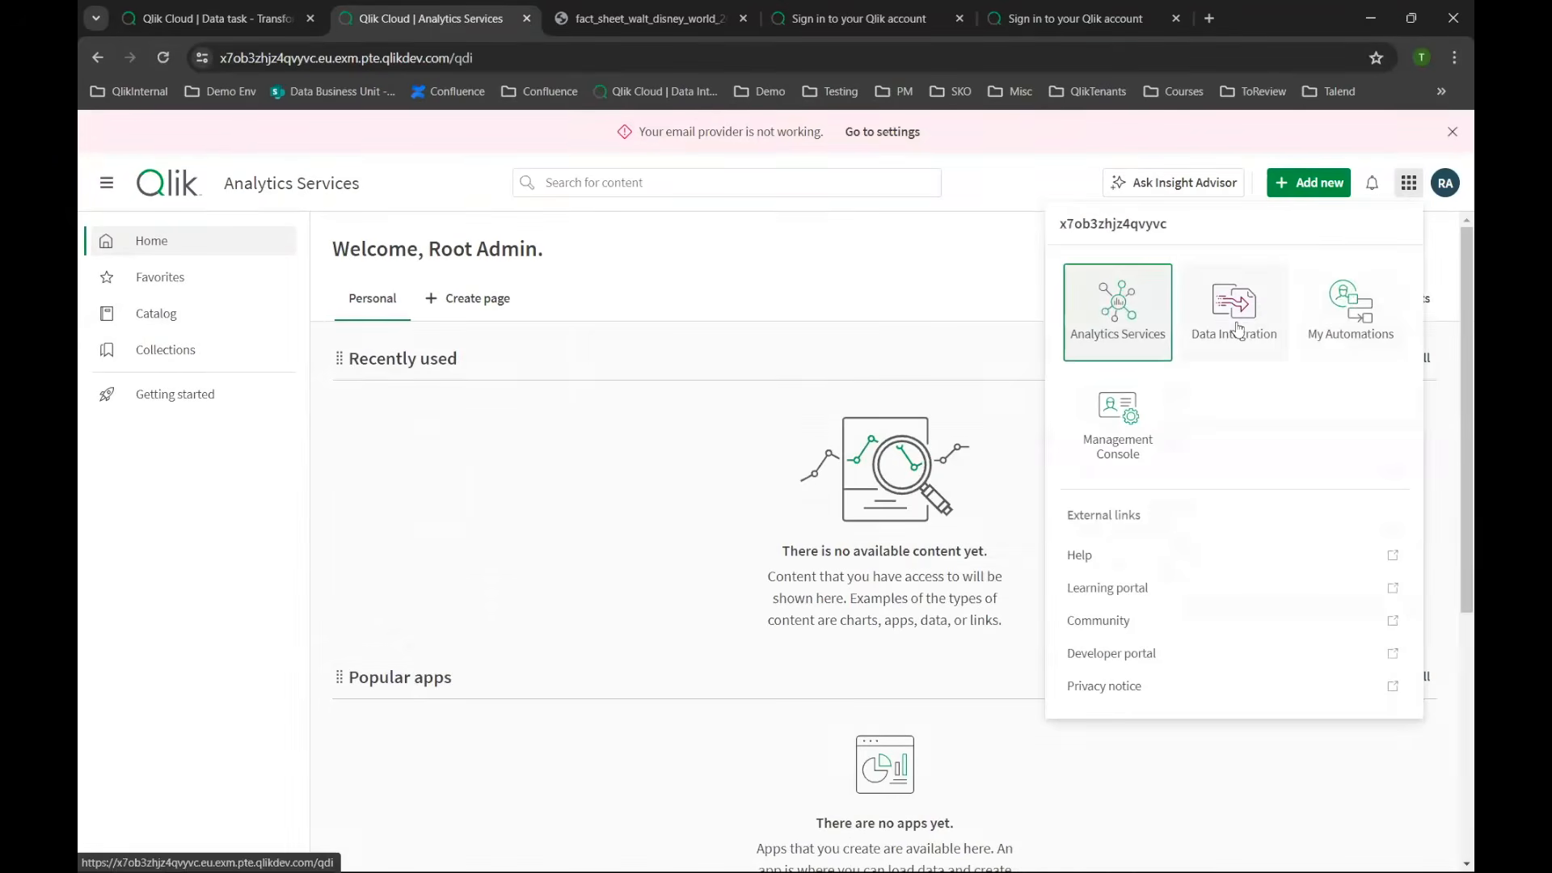
pyautogui.click(1235, 315)
pyautogui.click(142, 323)
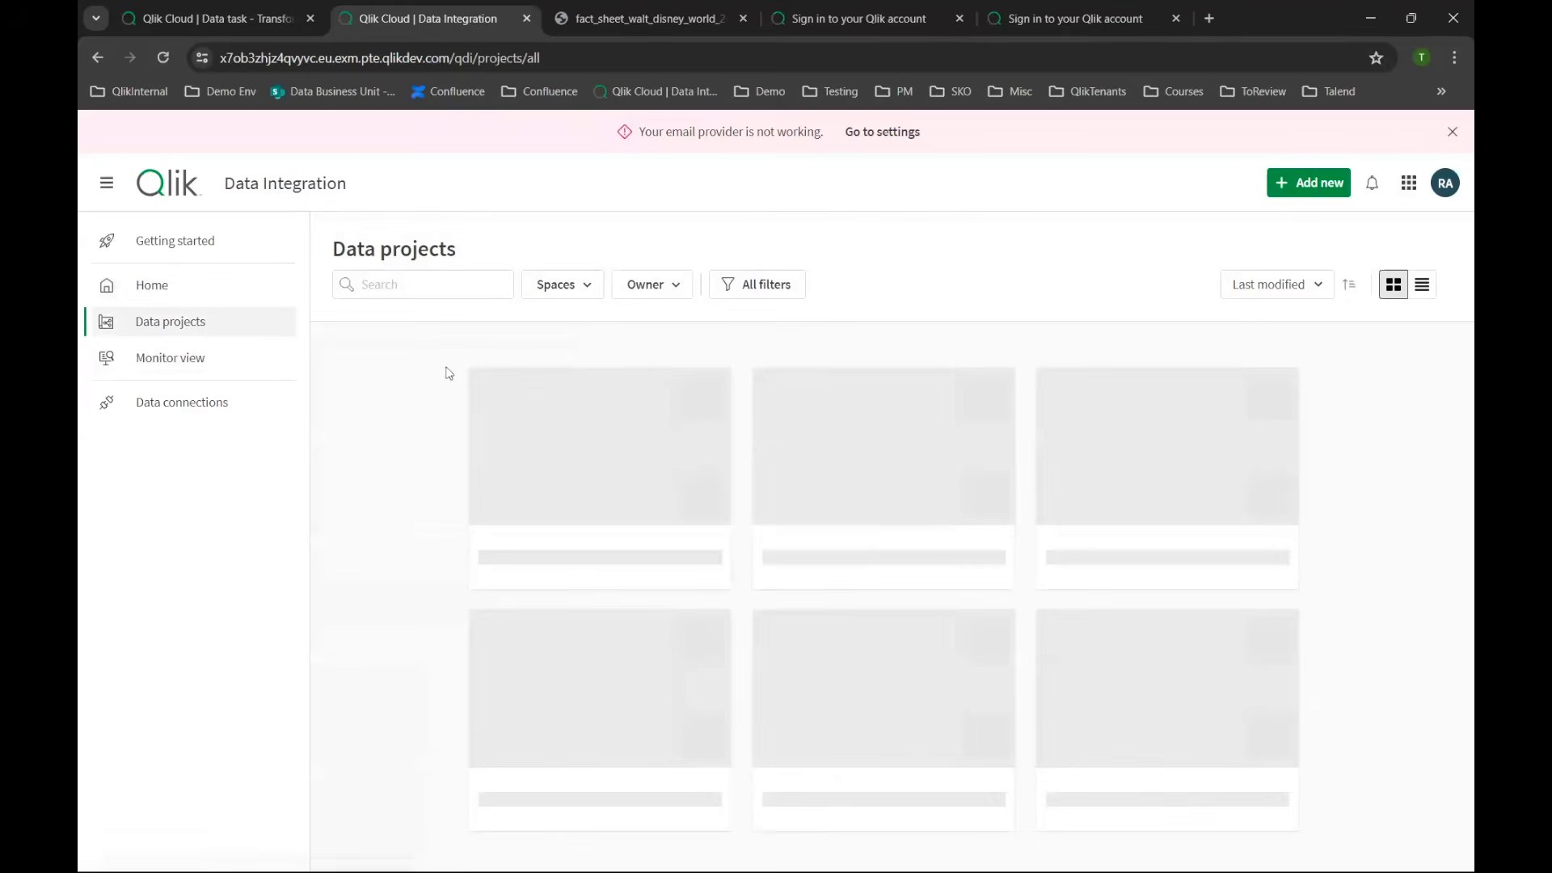
pyautogui.click(571, 427)
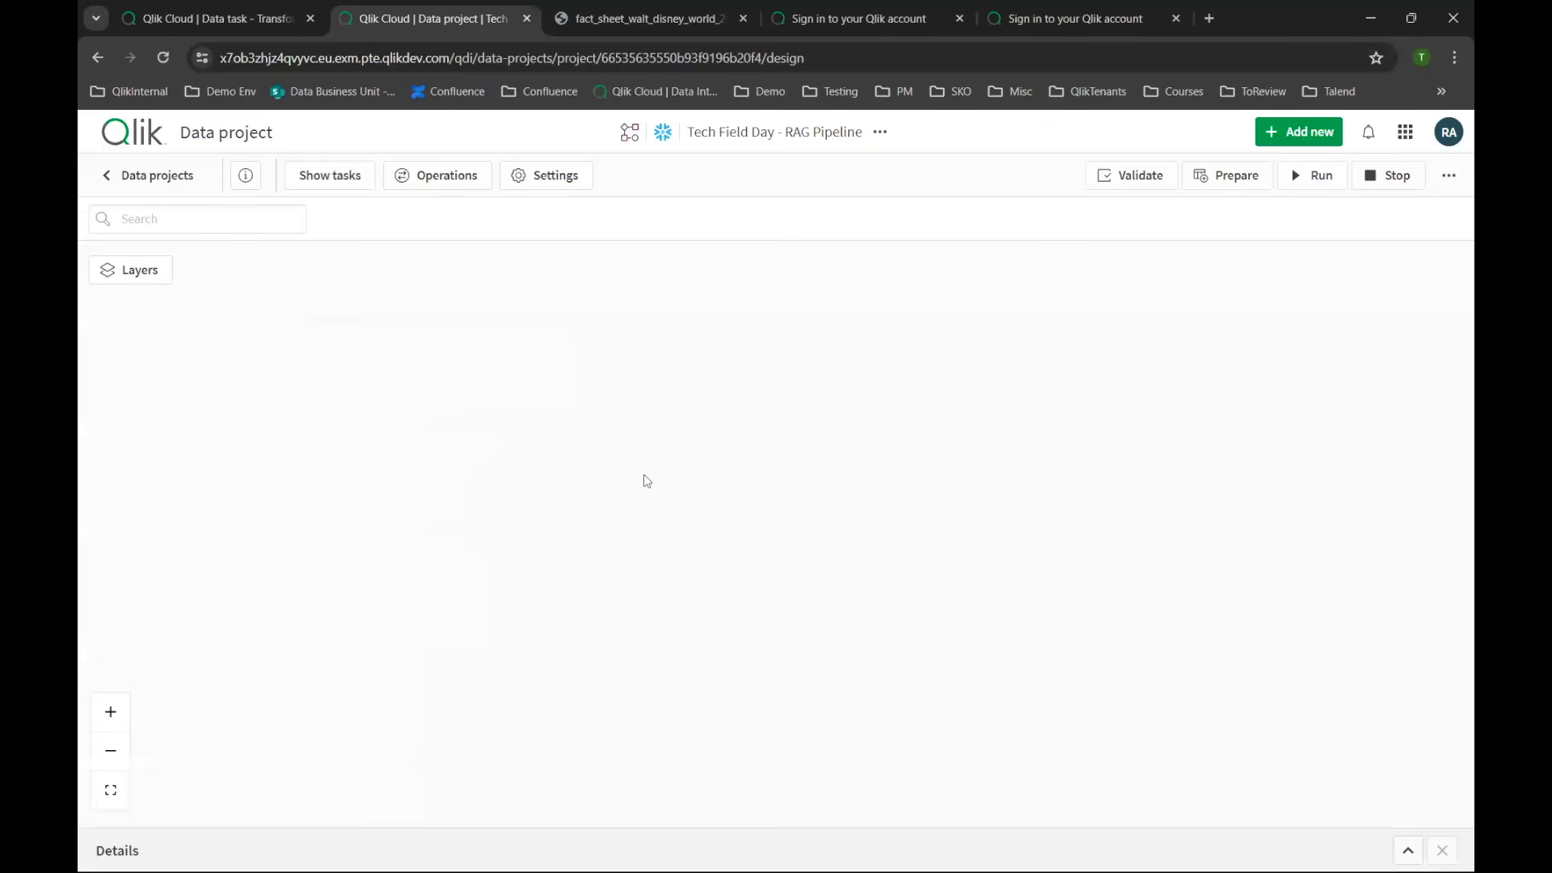
# Select the Snowflake Storage task in the RAG pipeline.
pyautogui.scroll(3, 620, 491)
pyautogui.moveTo(679, 424); pyautogui.dragTo(612, 364)
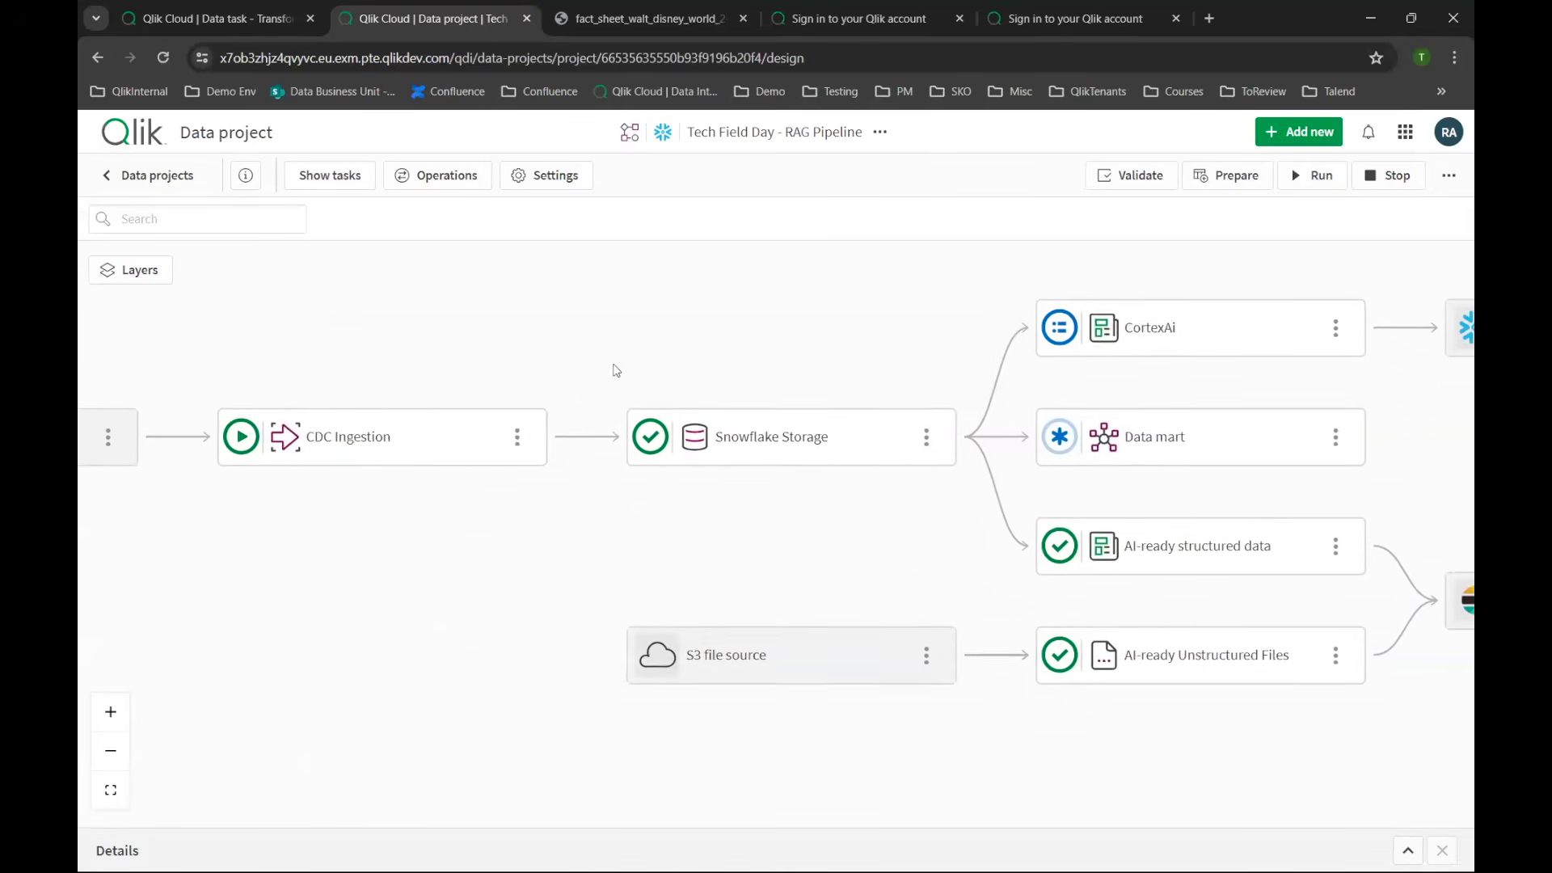
pyautogui.moveTo(434, 399); pyautogui.dragTo(338, 361)
pyautogui.click(726, 406)
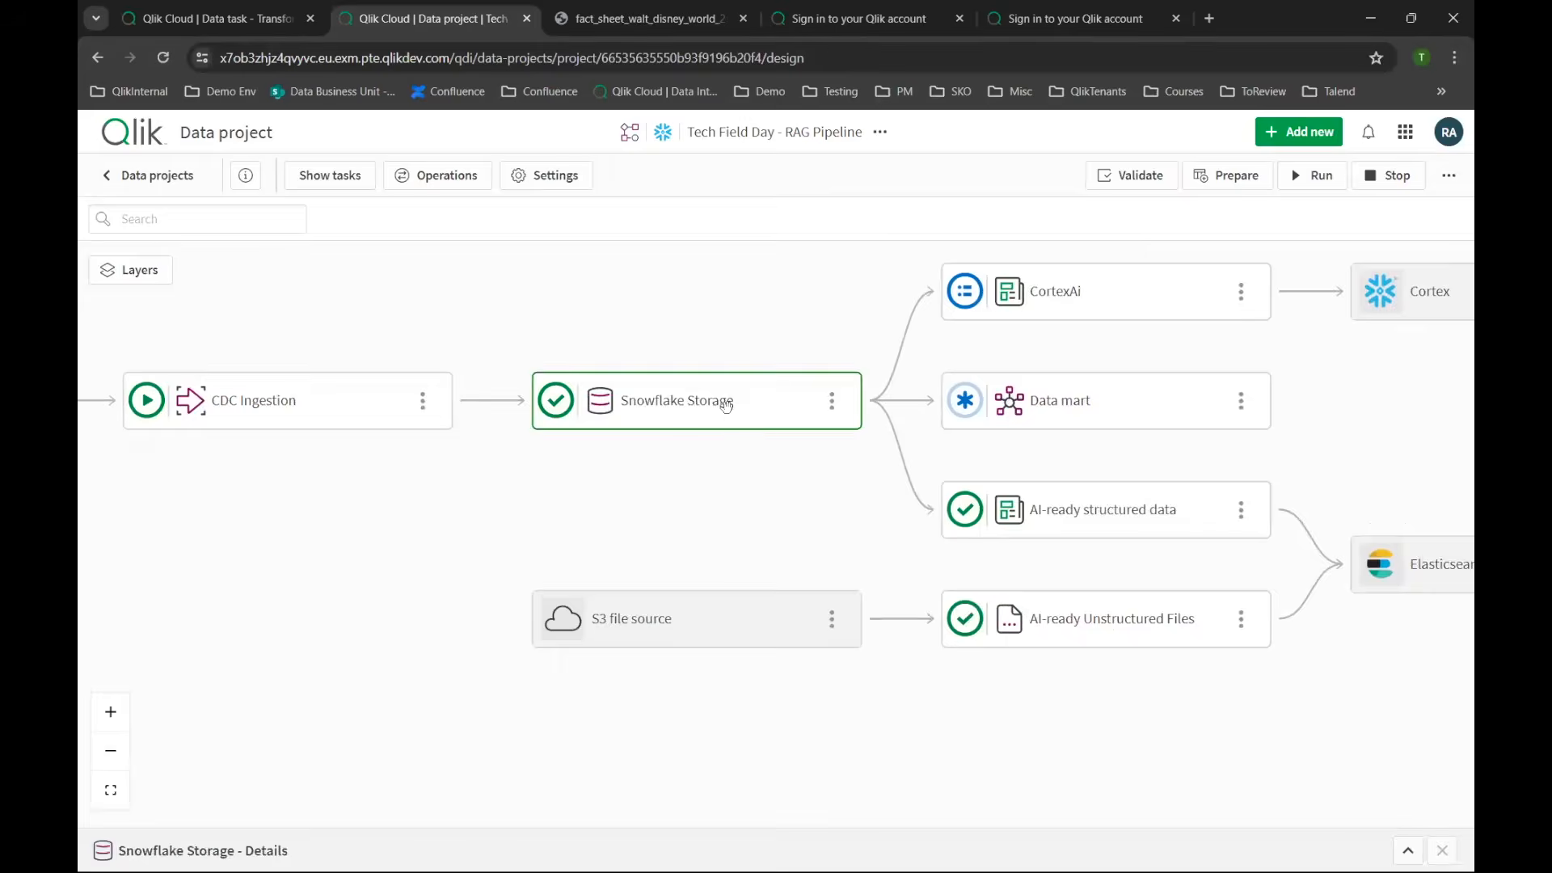
# Open the Snowflake Storage task and view the relationship model around its Appointment dataset.
pyautogui.doubleClick(726, 406)
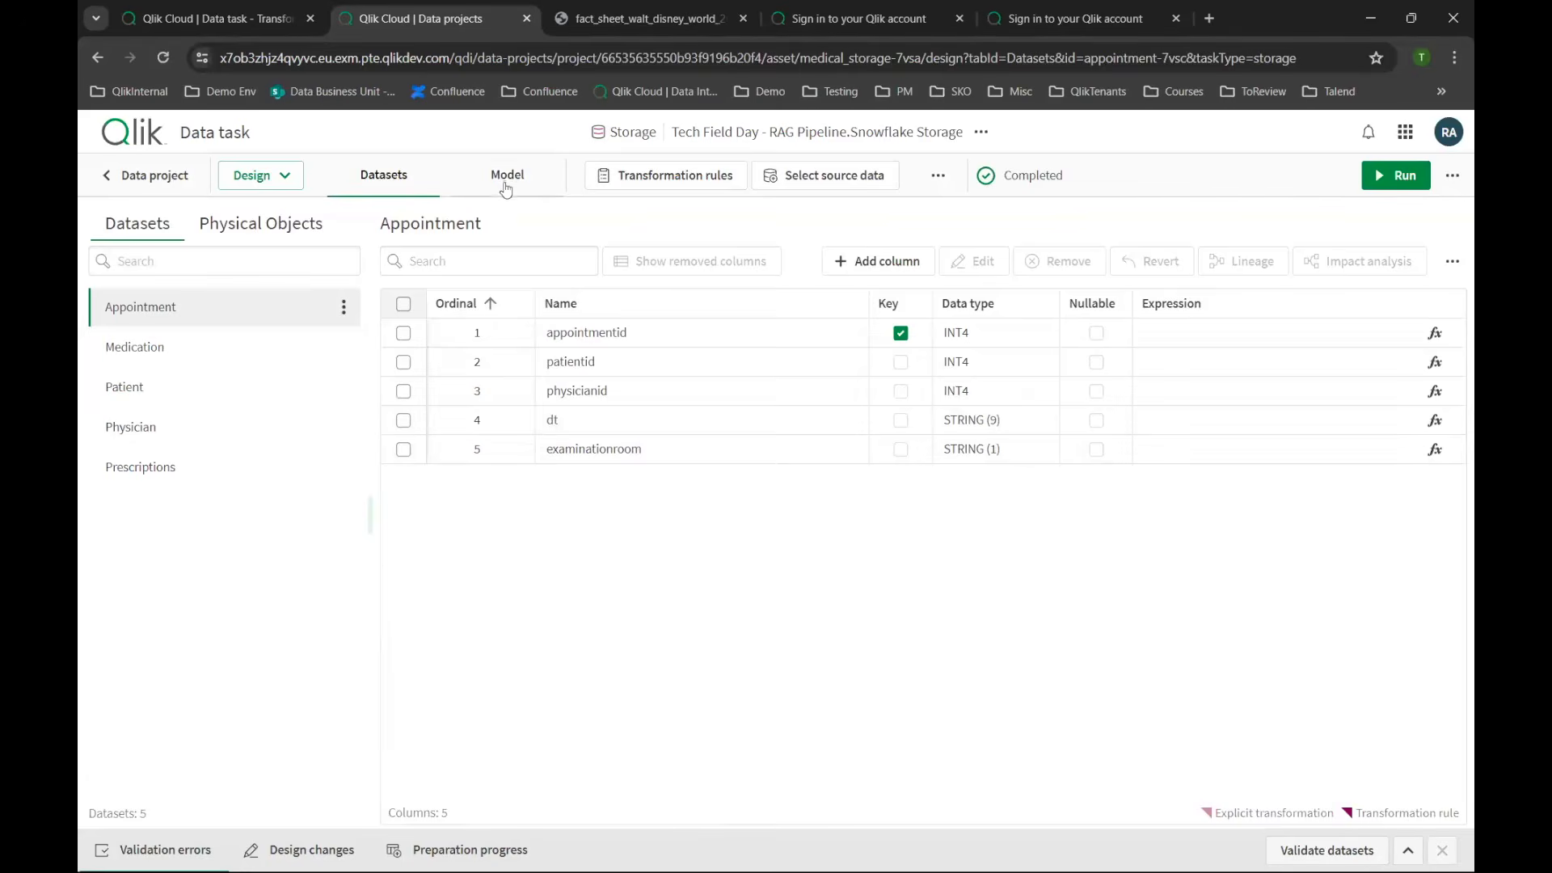
pyautogui.click(506, 180)
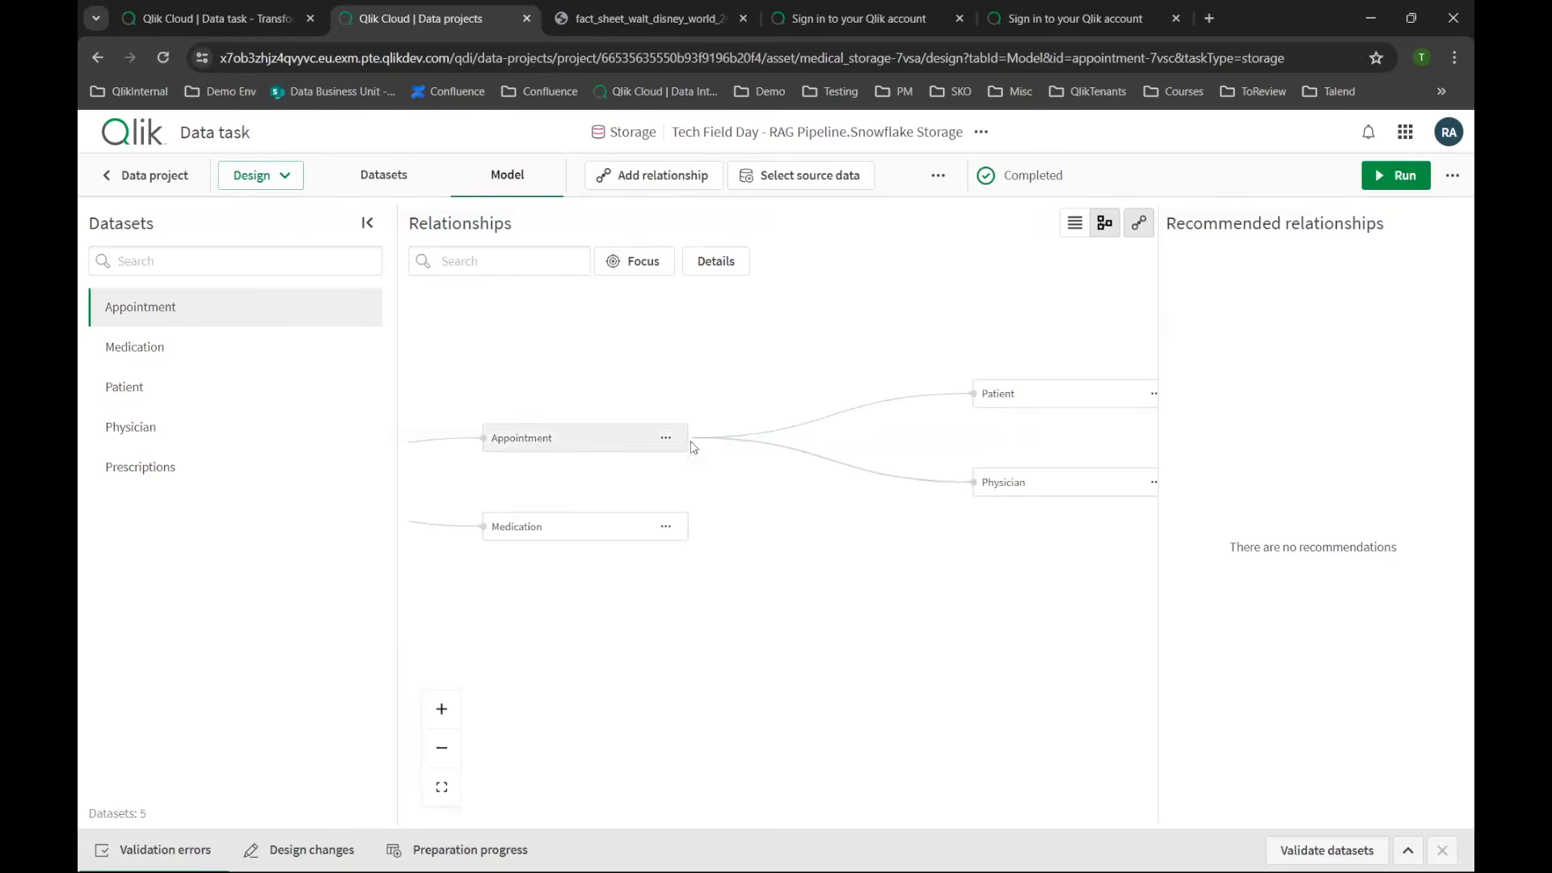
pyautogui.moveTo(696, 415); pyautogui.dragTo(783, 418)
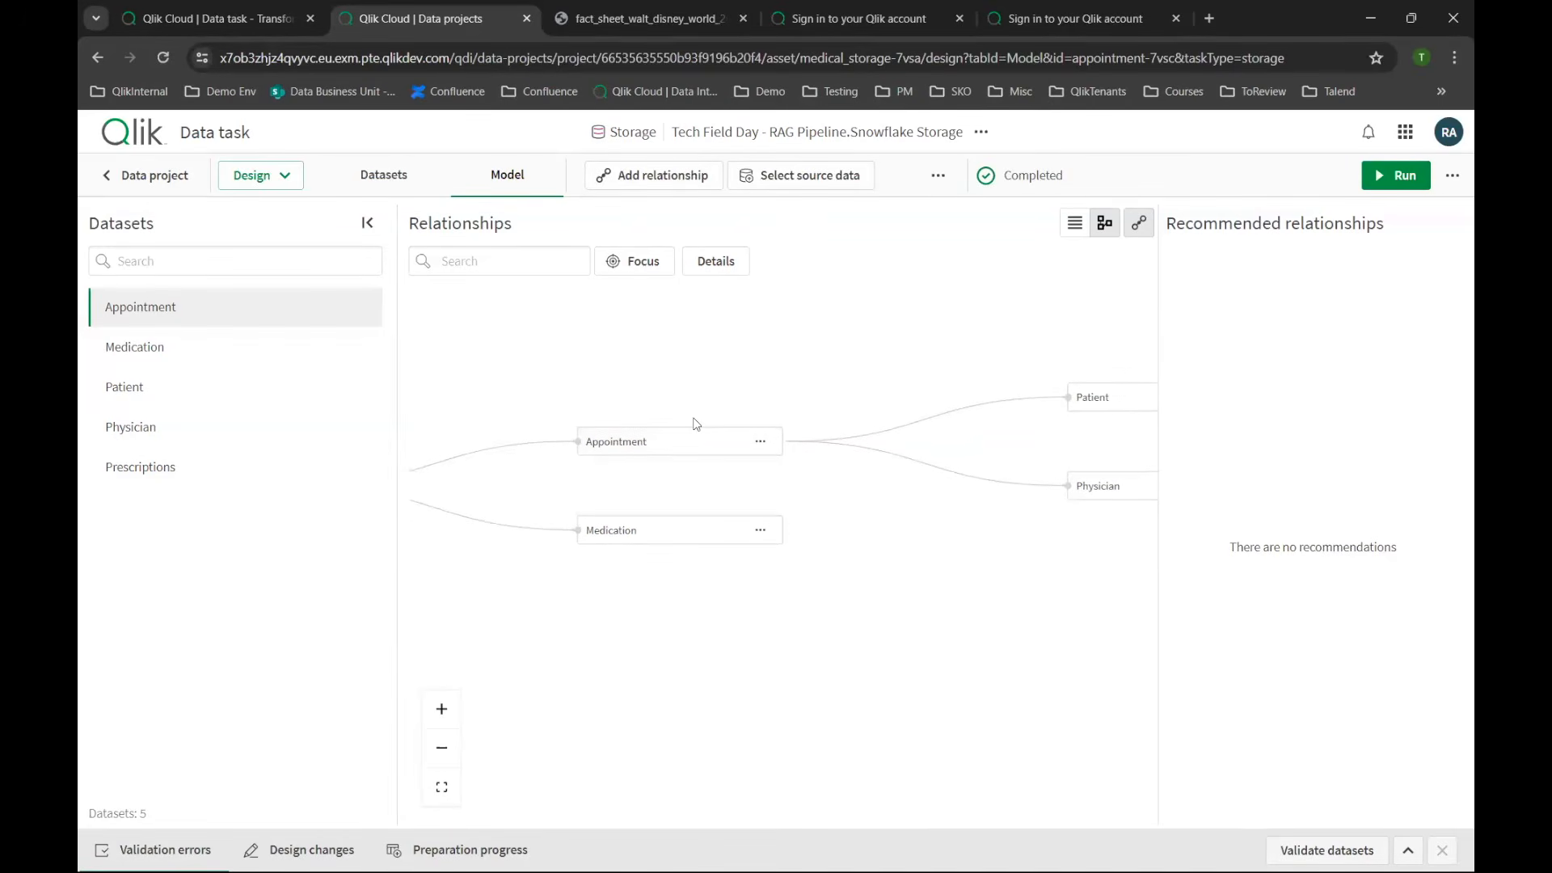
pyautogui.moveTo(679, 394); pyautogui.dragTo(684, 394)
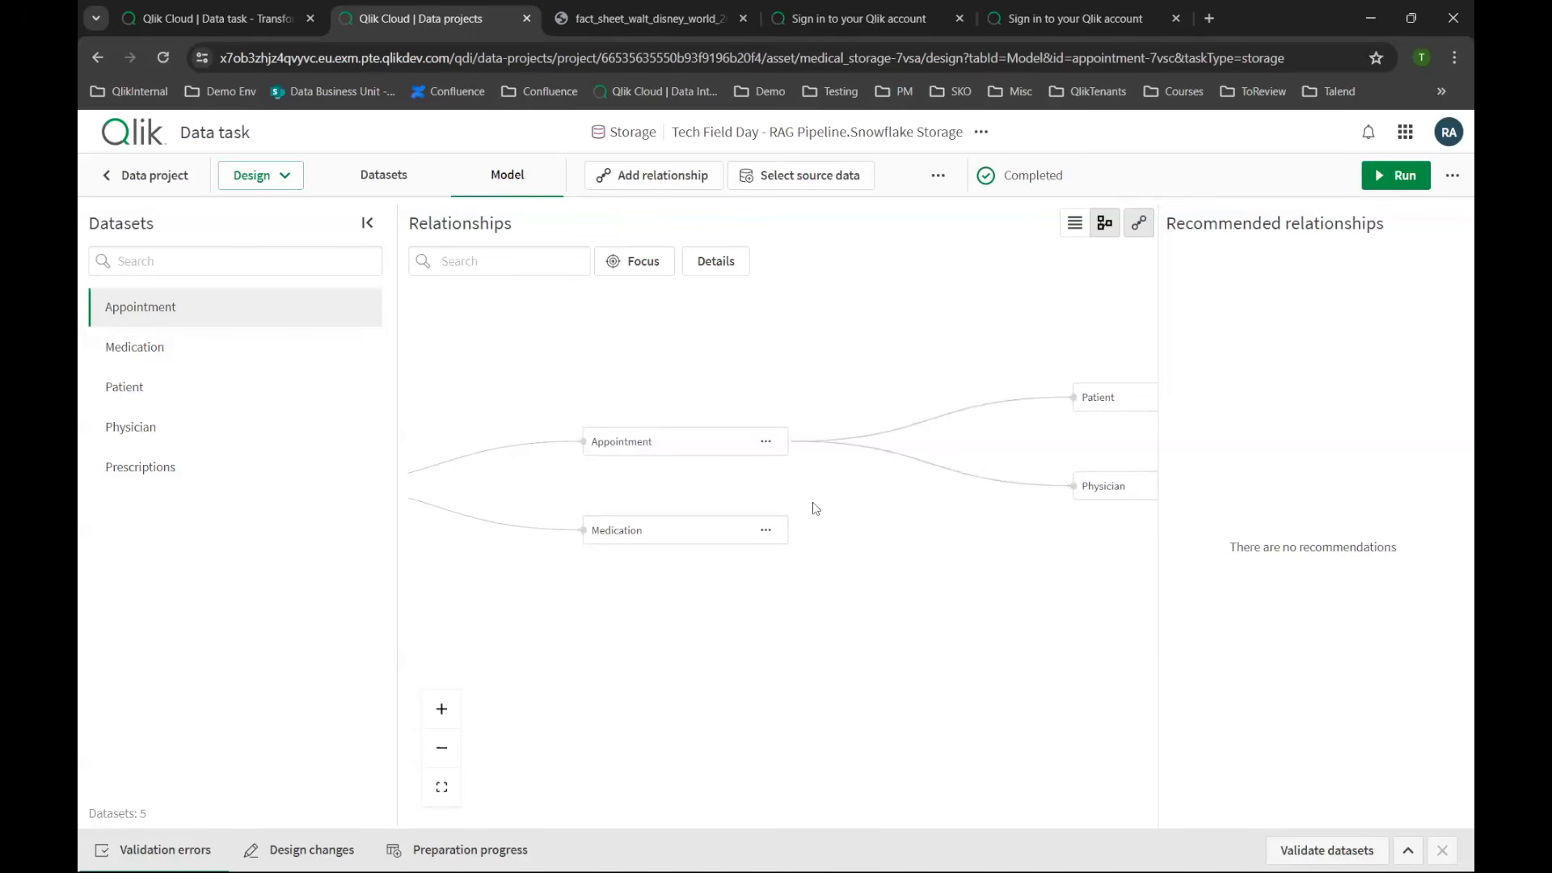
pyautogui.scroll(1, 814, 507)
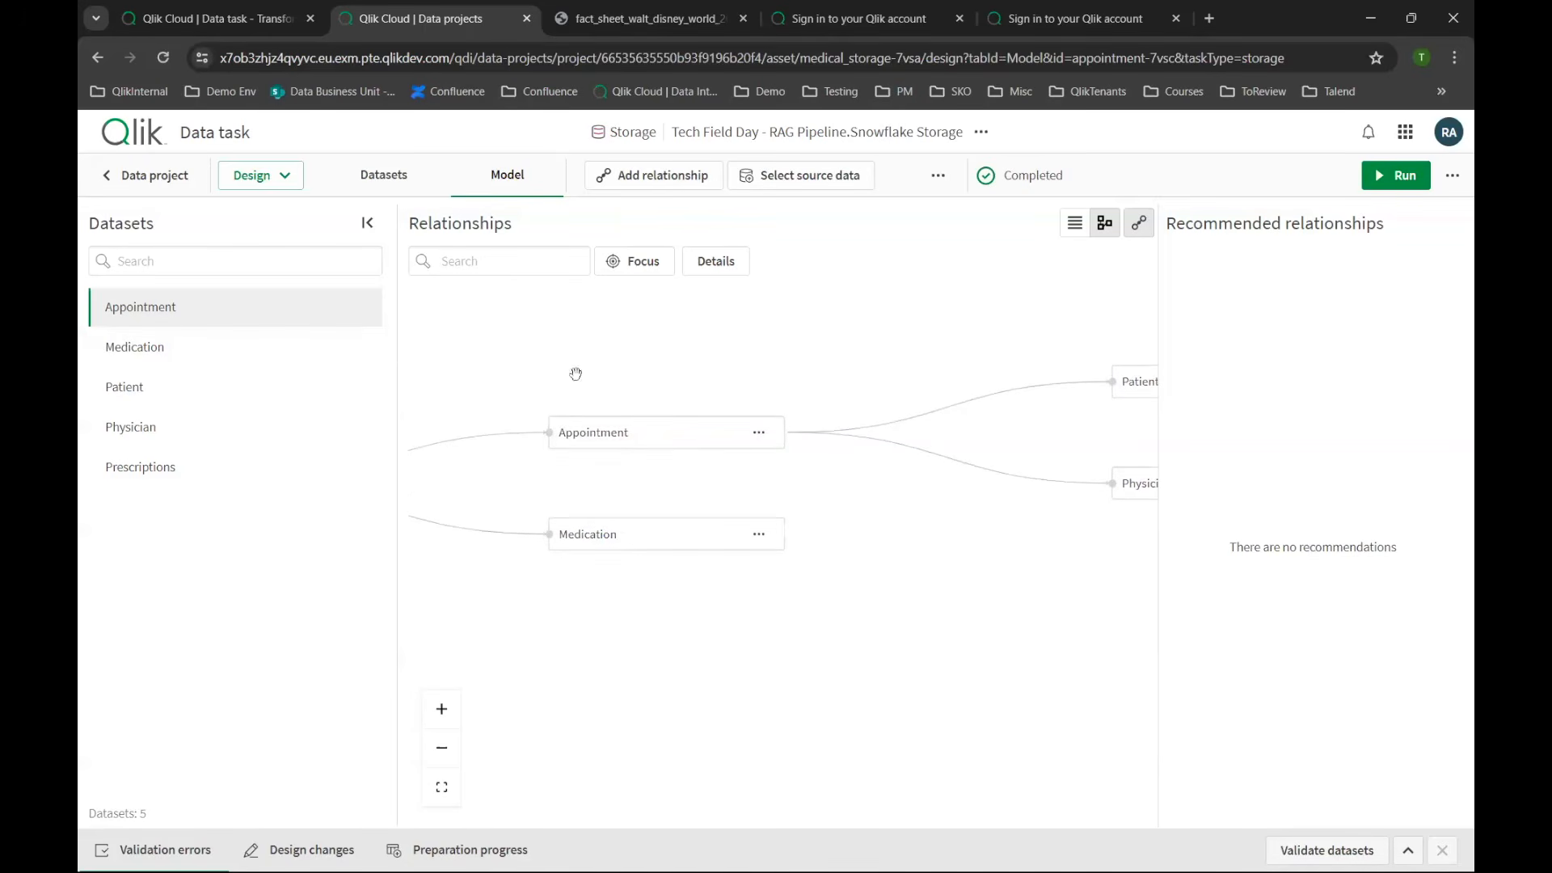
# Return to the project, open the AI-ready structured data task, and review the Appointment document's definition, including its nested Prescriptions, without changing it.
pyautogui.click(126, 184)
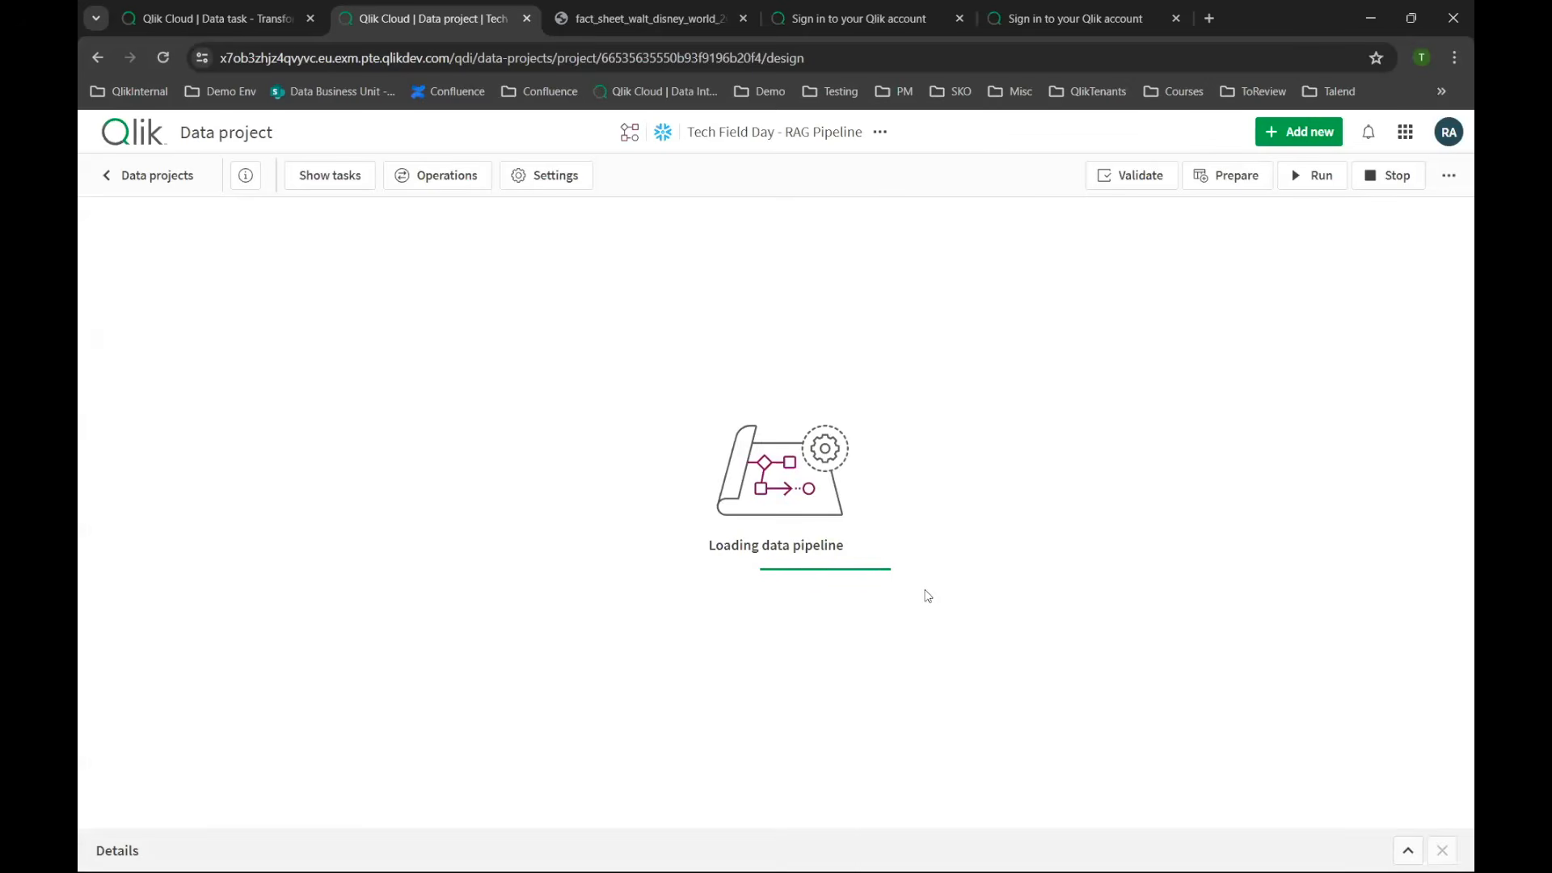
pyautogui.click(1010, 570)
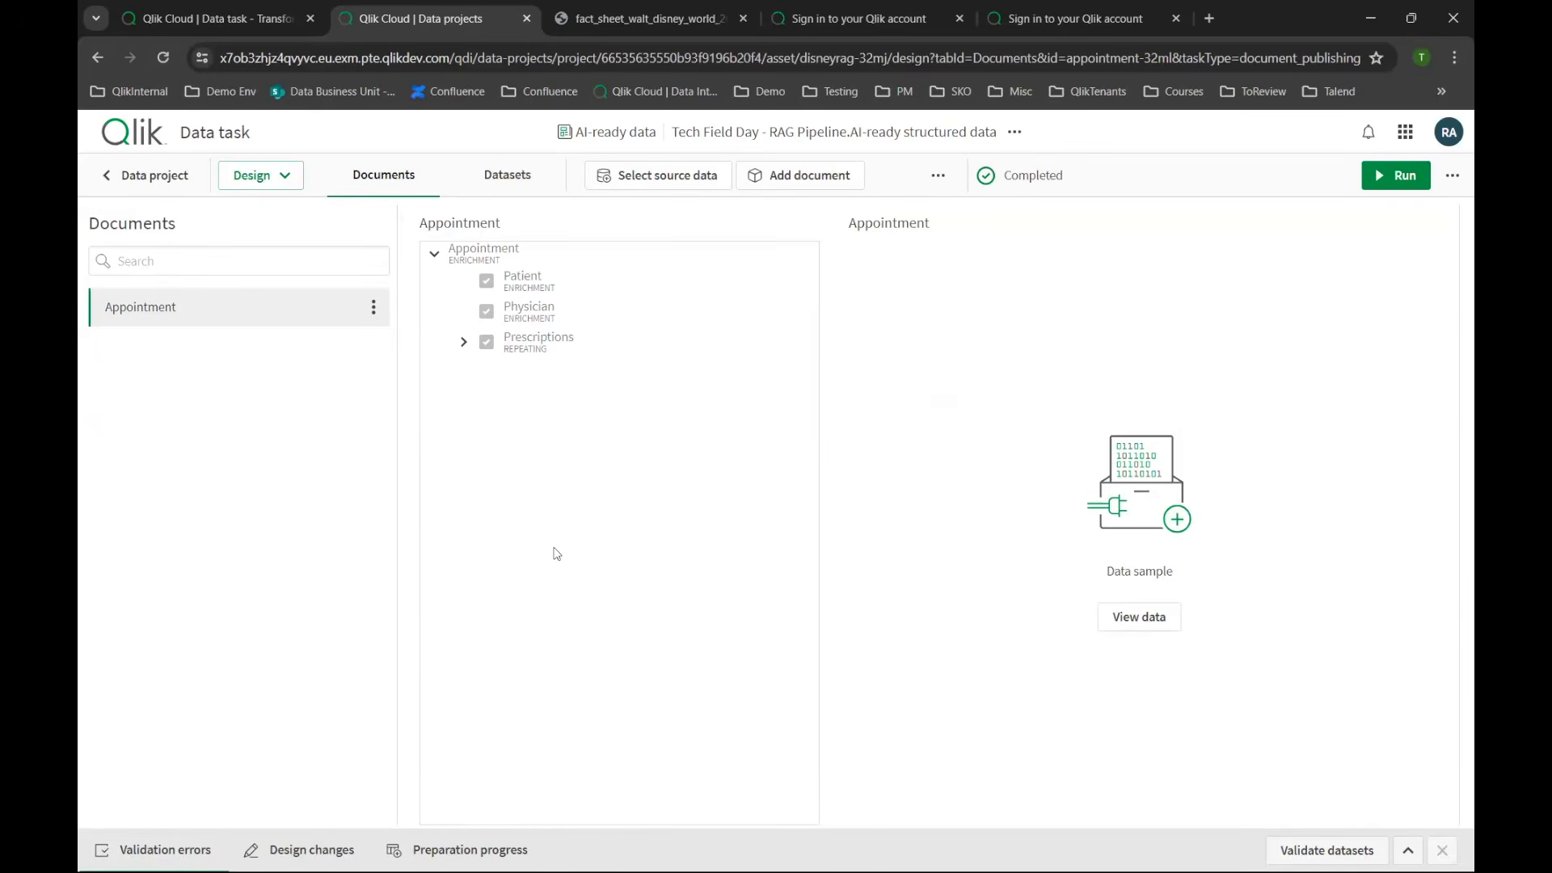
pyautogui.click(372, 309)
pyautogui.click(409, 340)
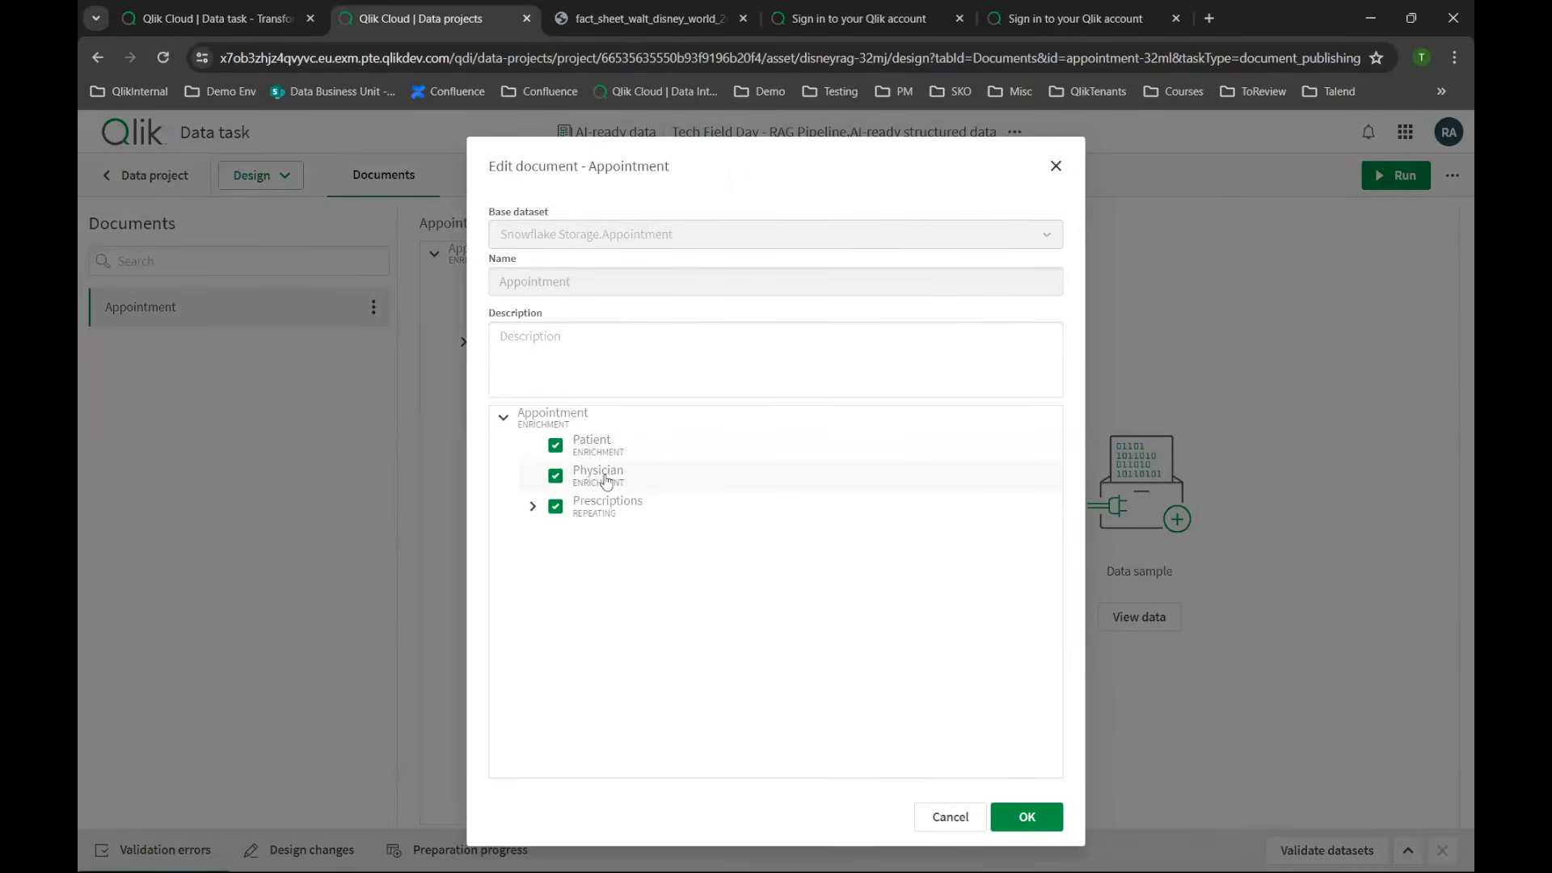
pyautogui.click(533, 508)
pyautogui.click(938, 818)
# Review the Appointment dataset's columns and expressions, and preview the Appointment document's data sample with the first record's Patient object expanded.
pyautogui.click(504, 180)
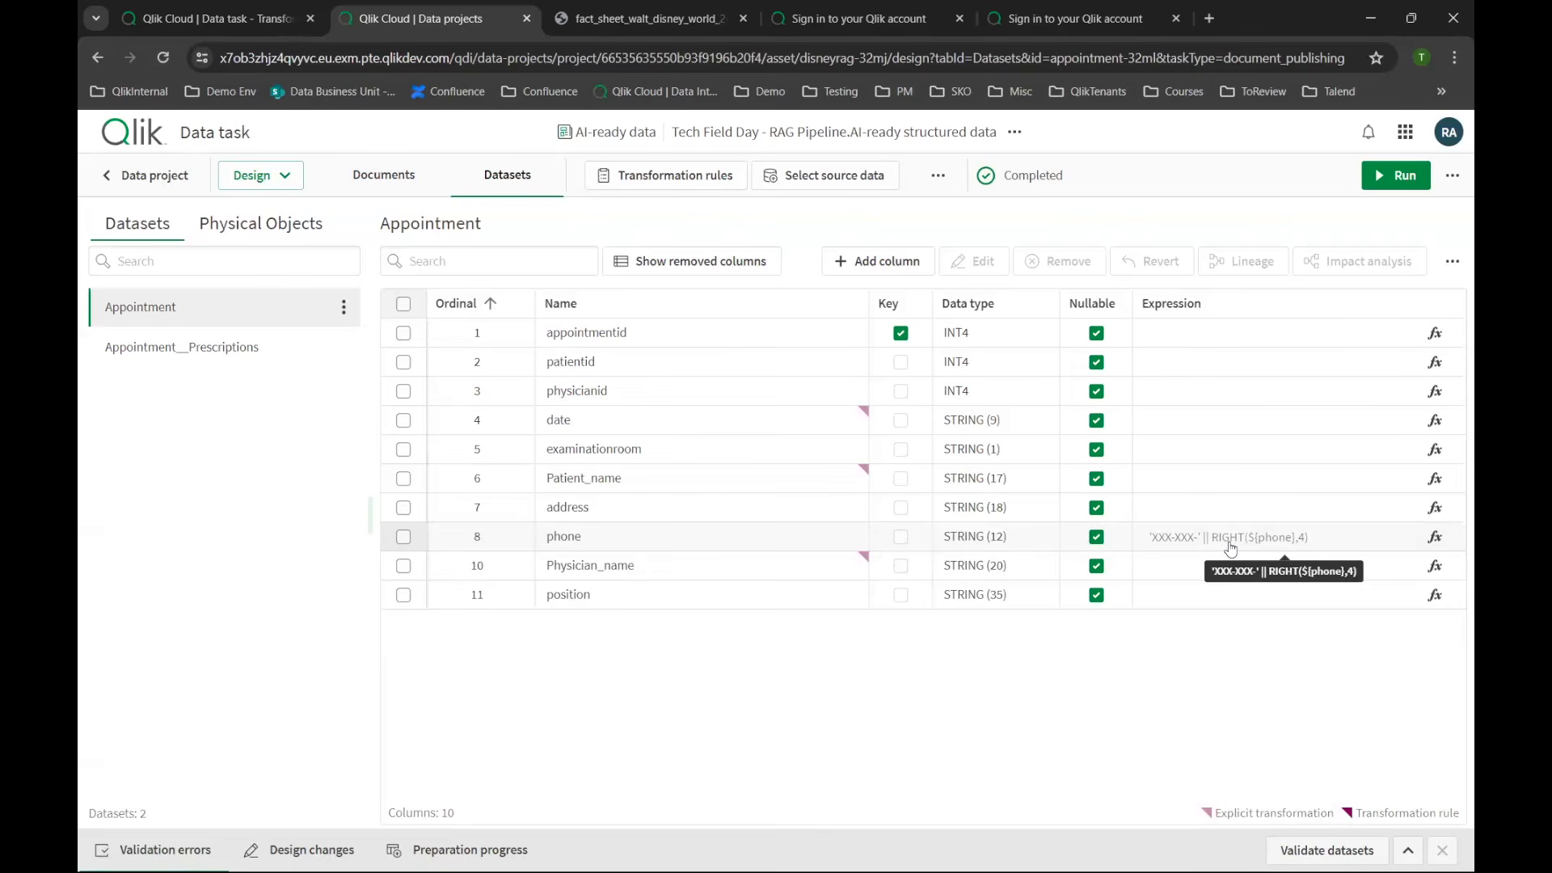
pyautogui.click(379, 177)
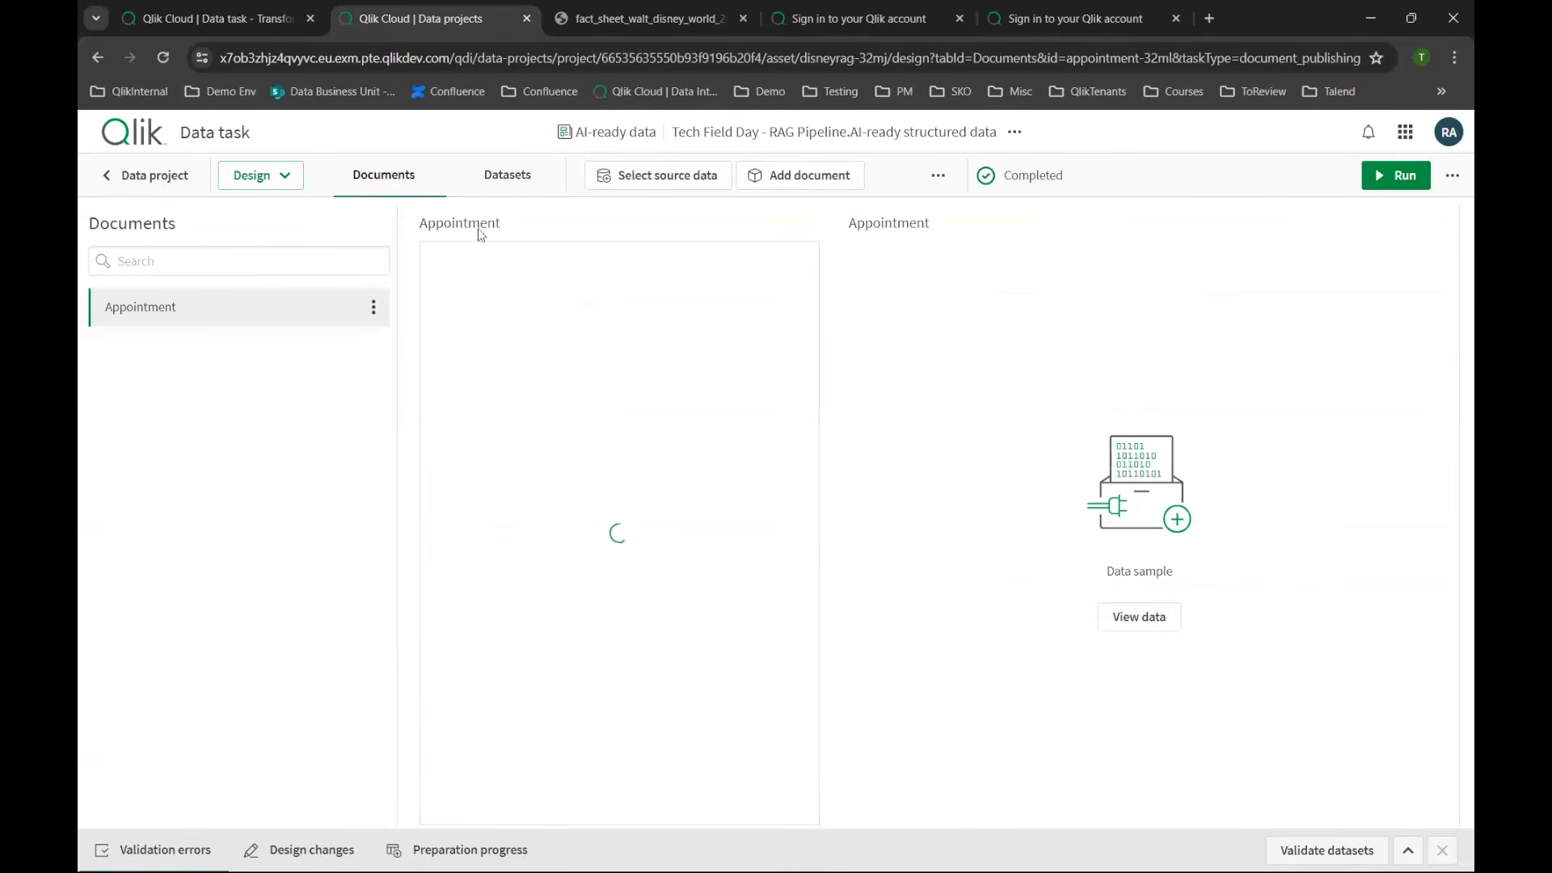
pyautogui.click(1162, 627)
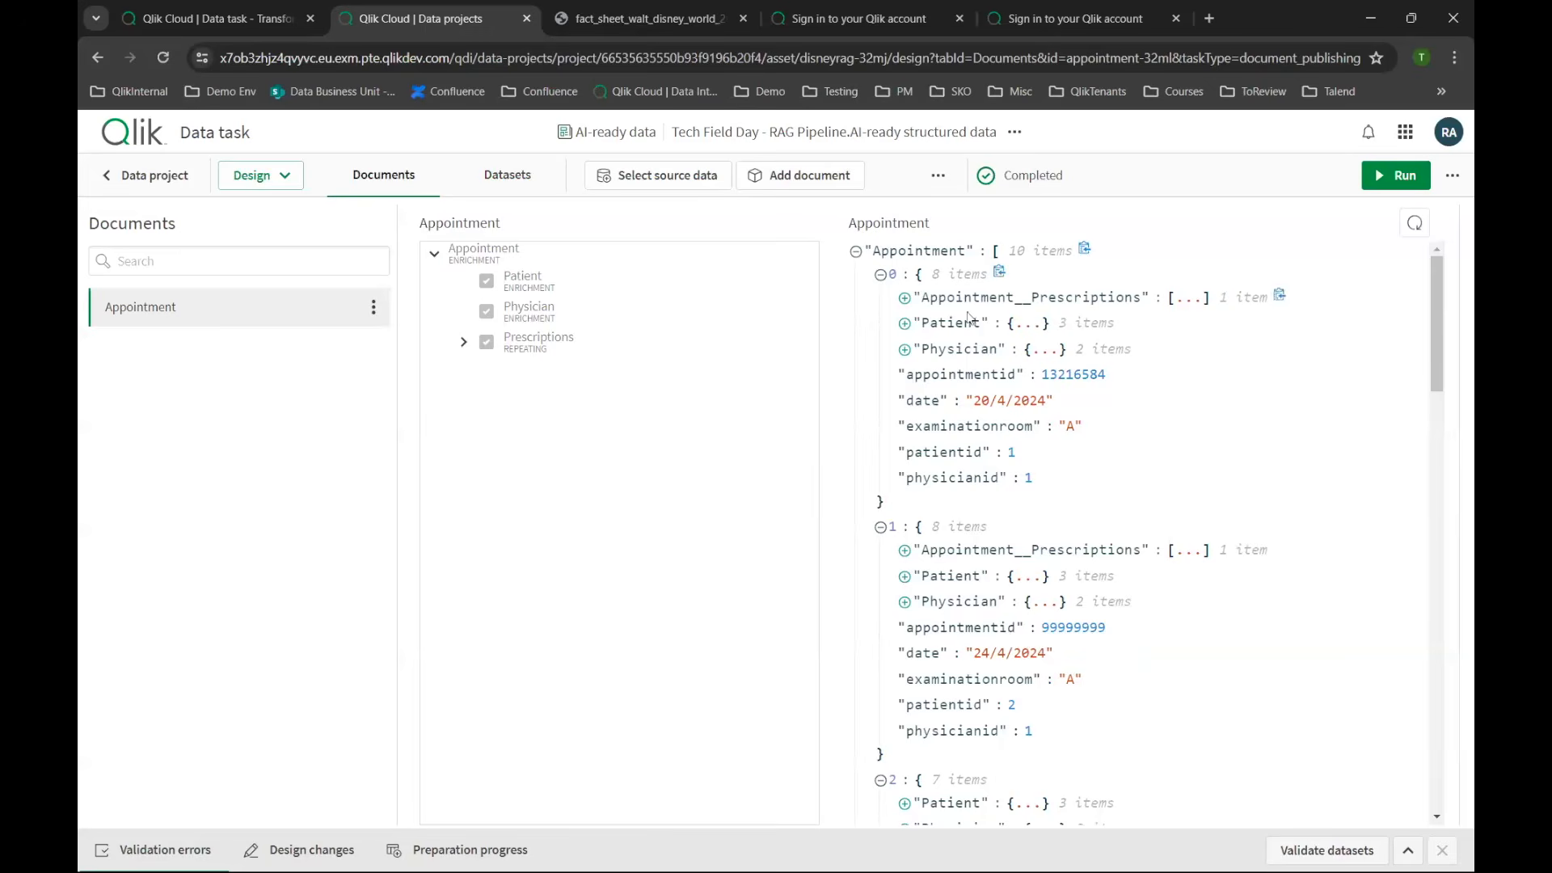
pyautogui.click(904, 323)
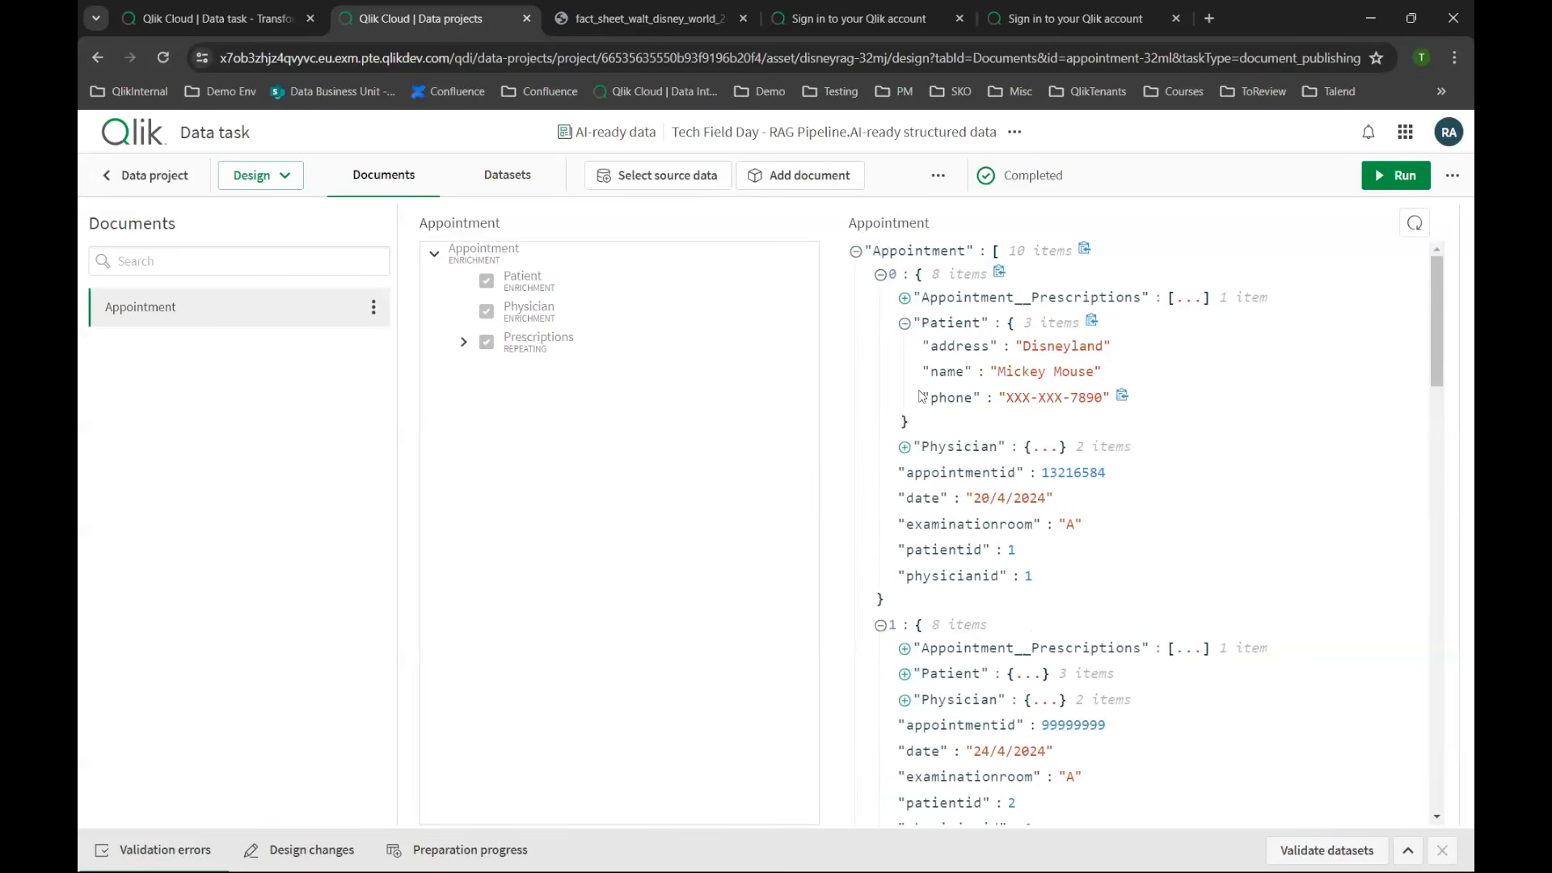
# Inspect the available vector database connectors in the task's connection settings, including the Qlik Knowledge Base fields, and leave without saving.
pyautogui.click(939, 177)
pyautogui.click(904, 390)
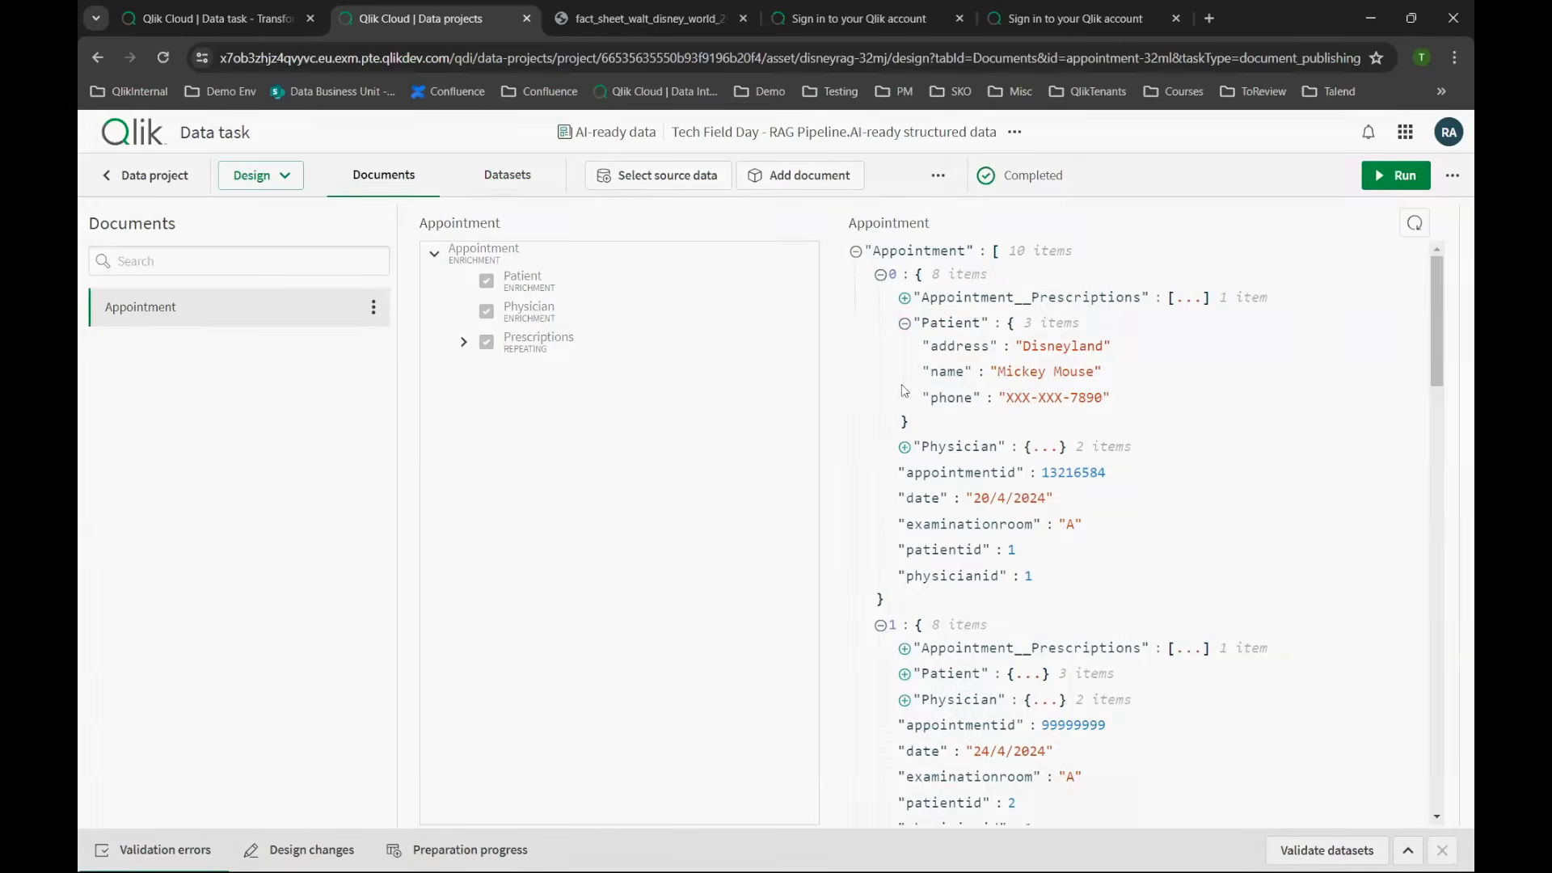
pyautogui.click(781, 391)
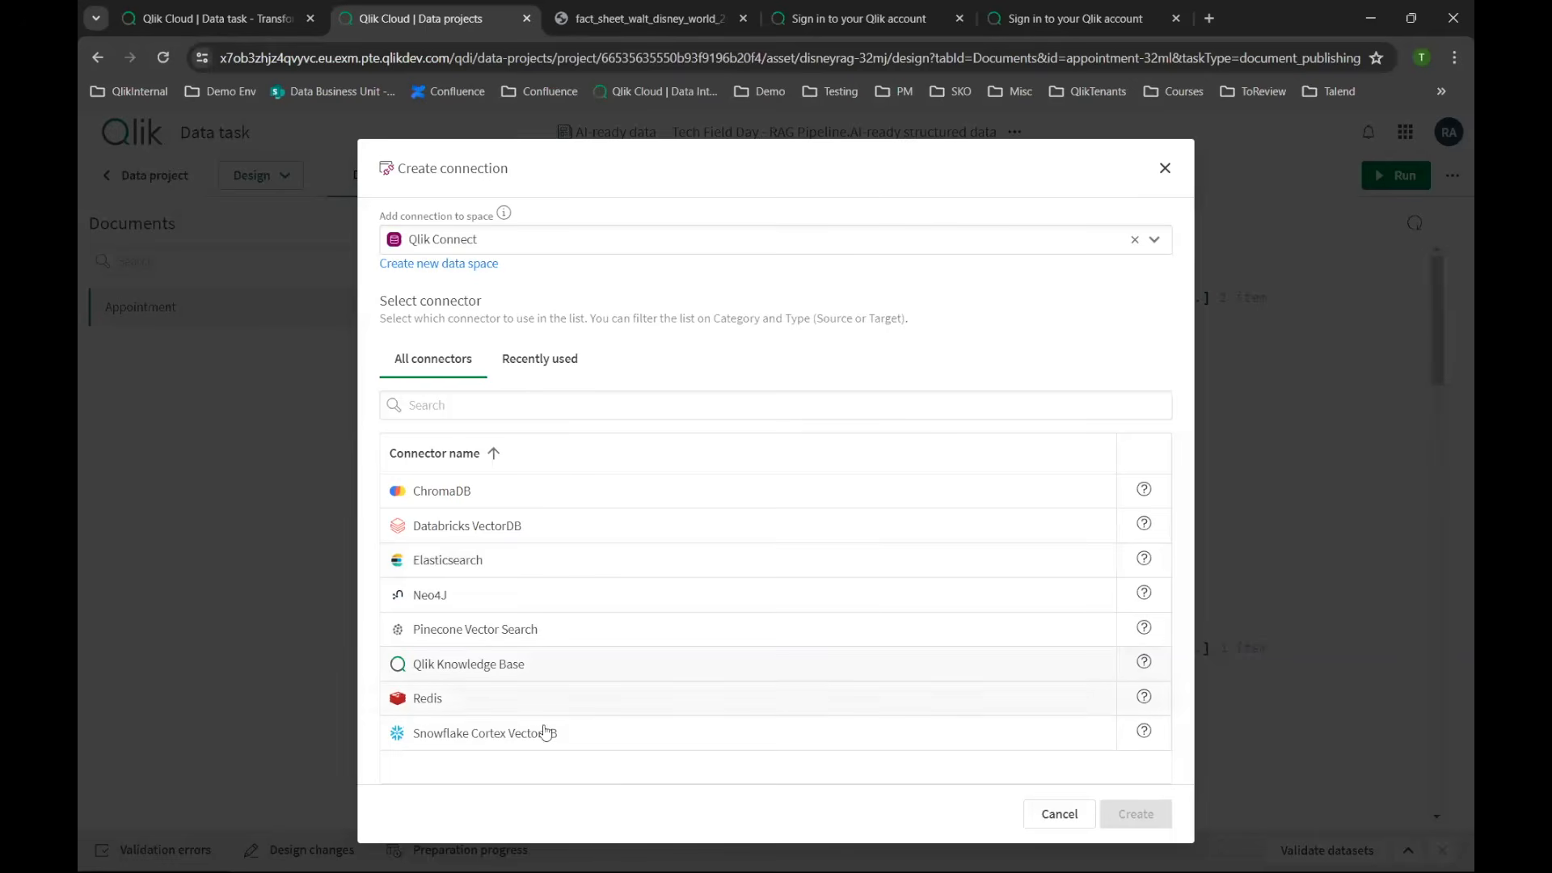
pyautogui.moveTo(527, 671); pyautogui.dragTo(411, 670)
pyautogui.click(411, 671)
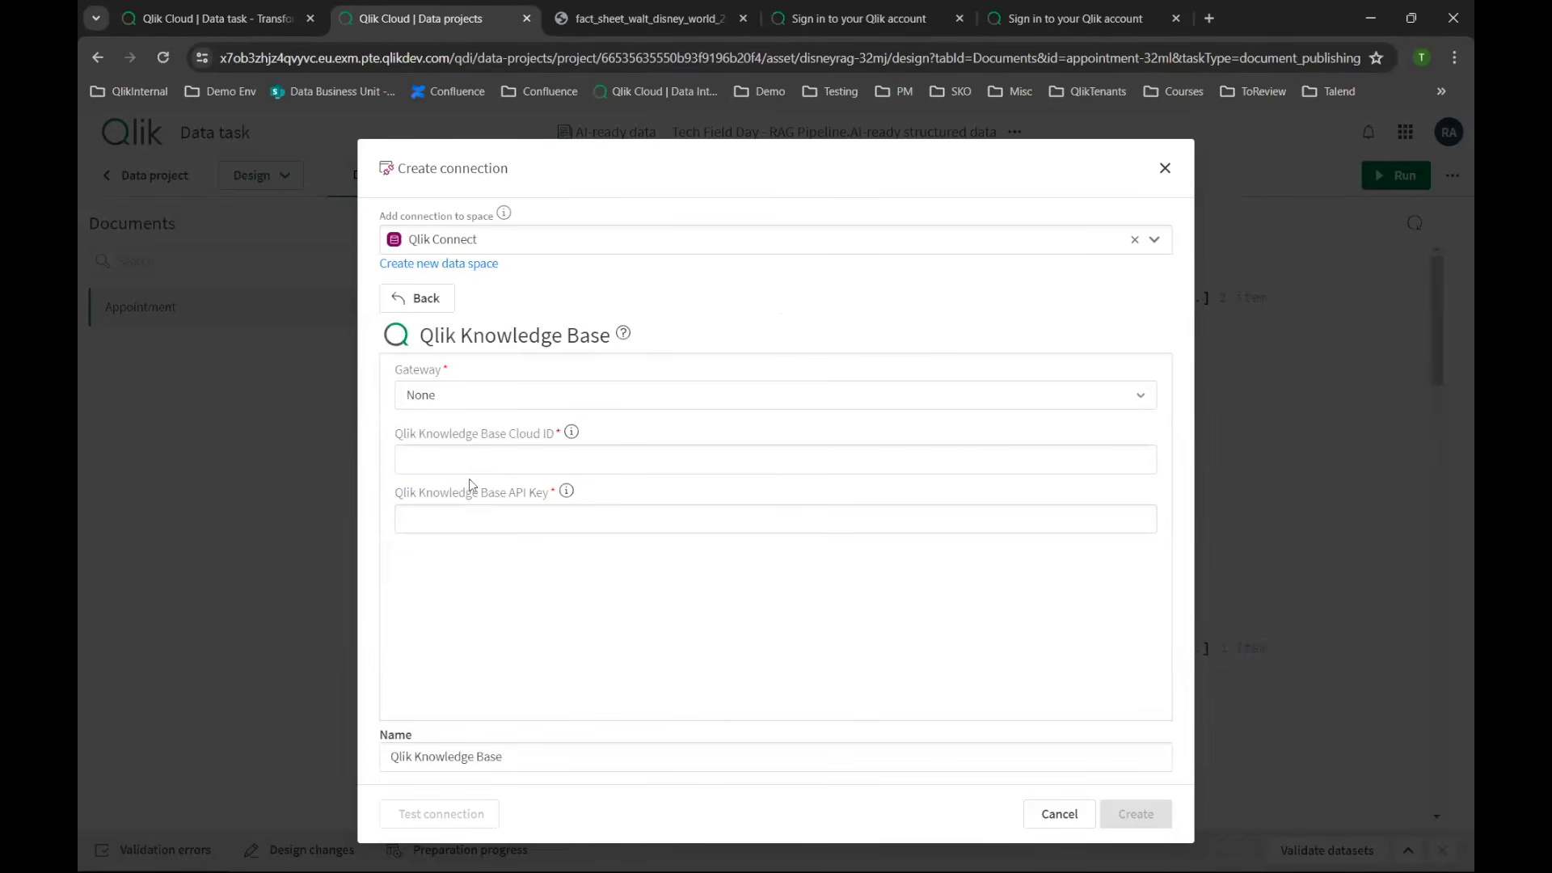
pyautogui.click(423, 313)
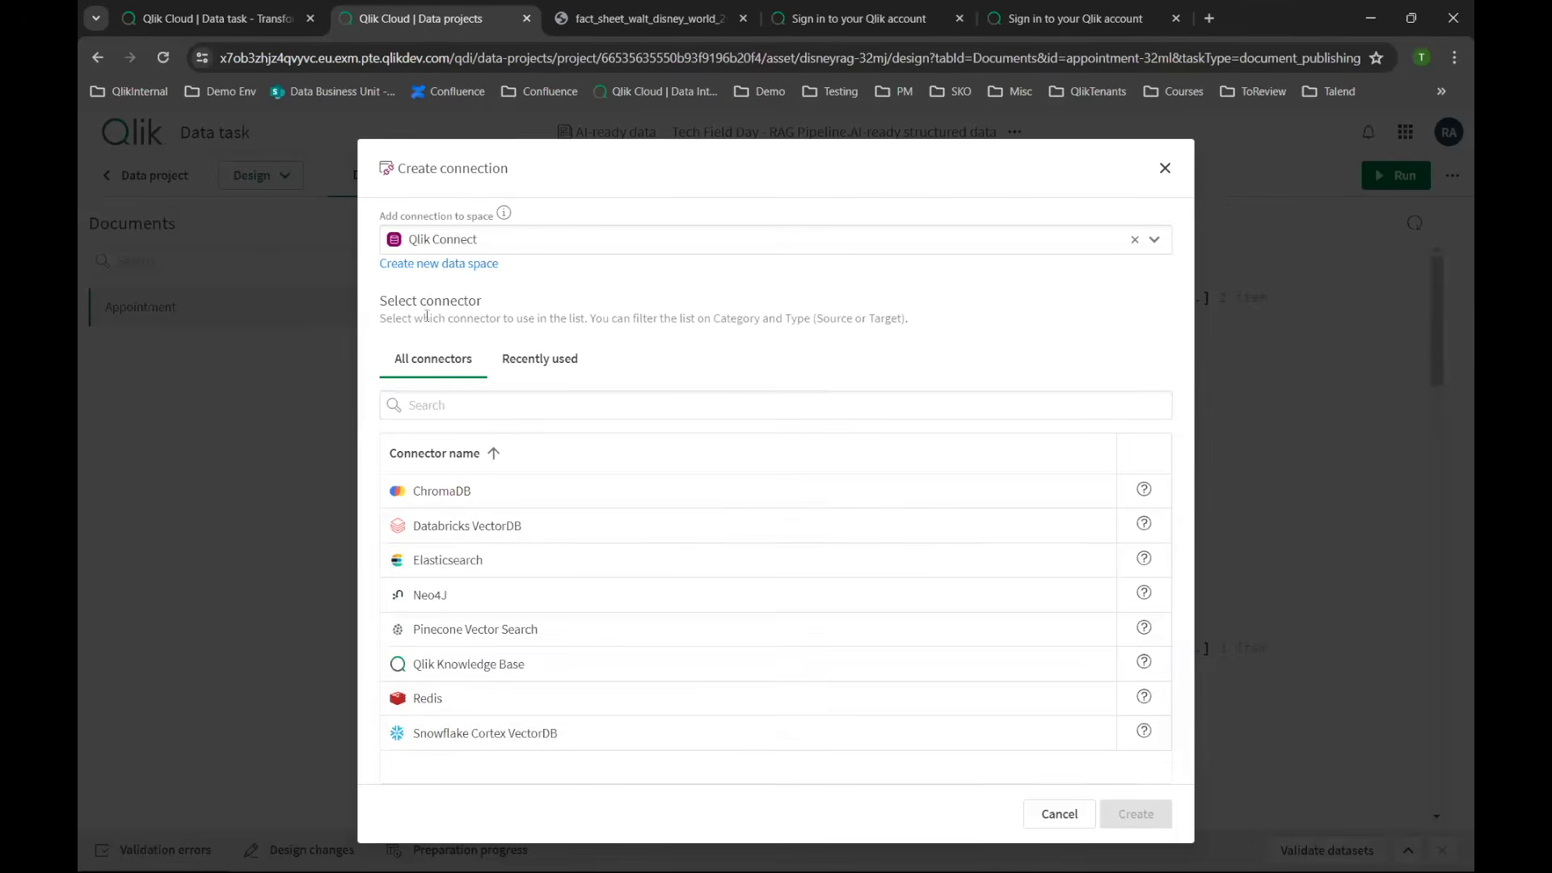
pyautogui.click(1057, 810)
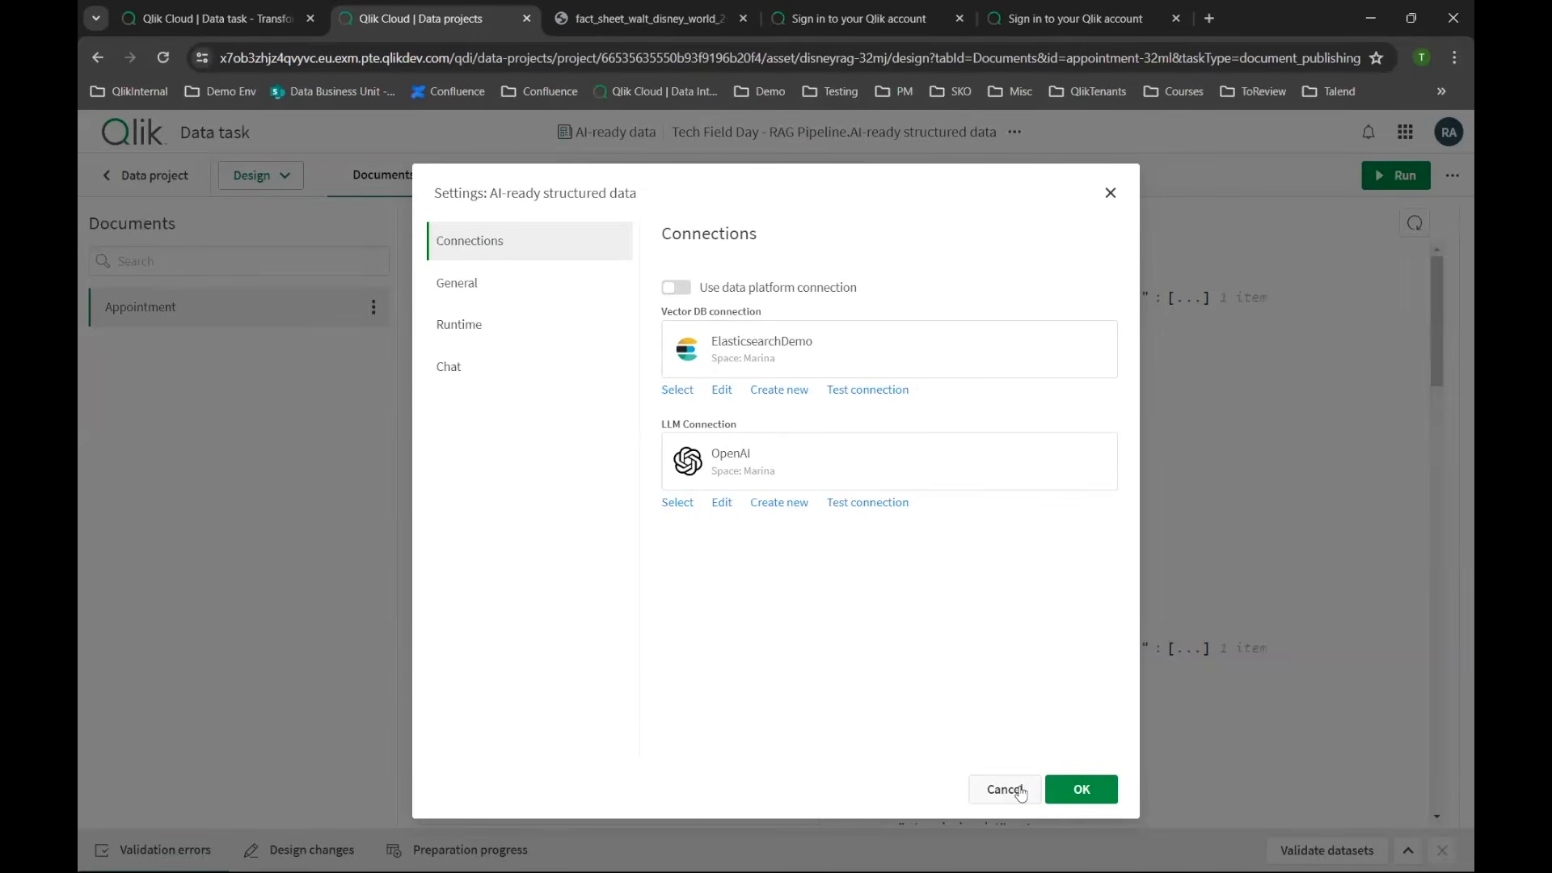
pyautogui.click(1004, 790)
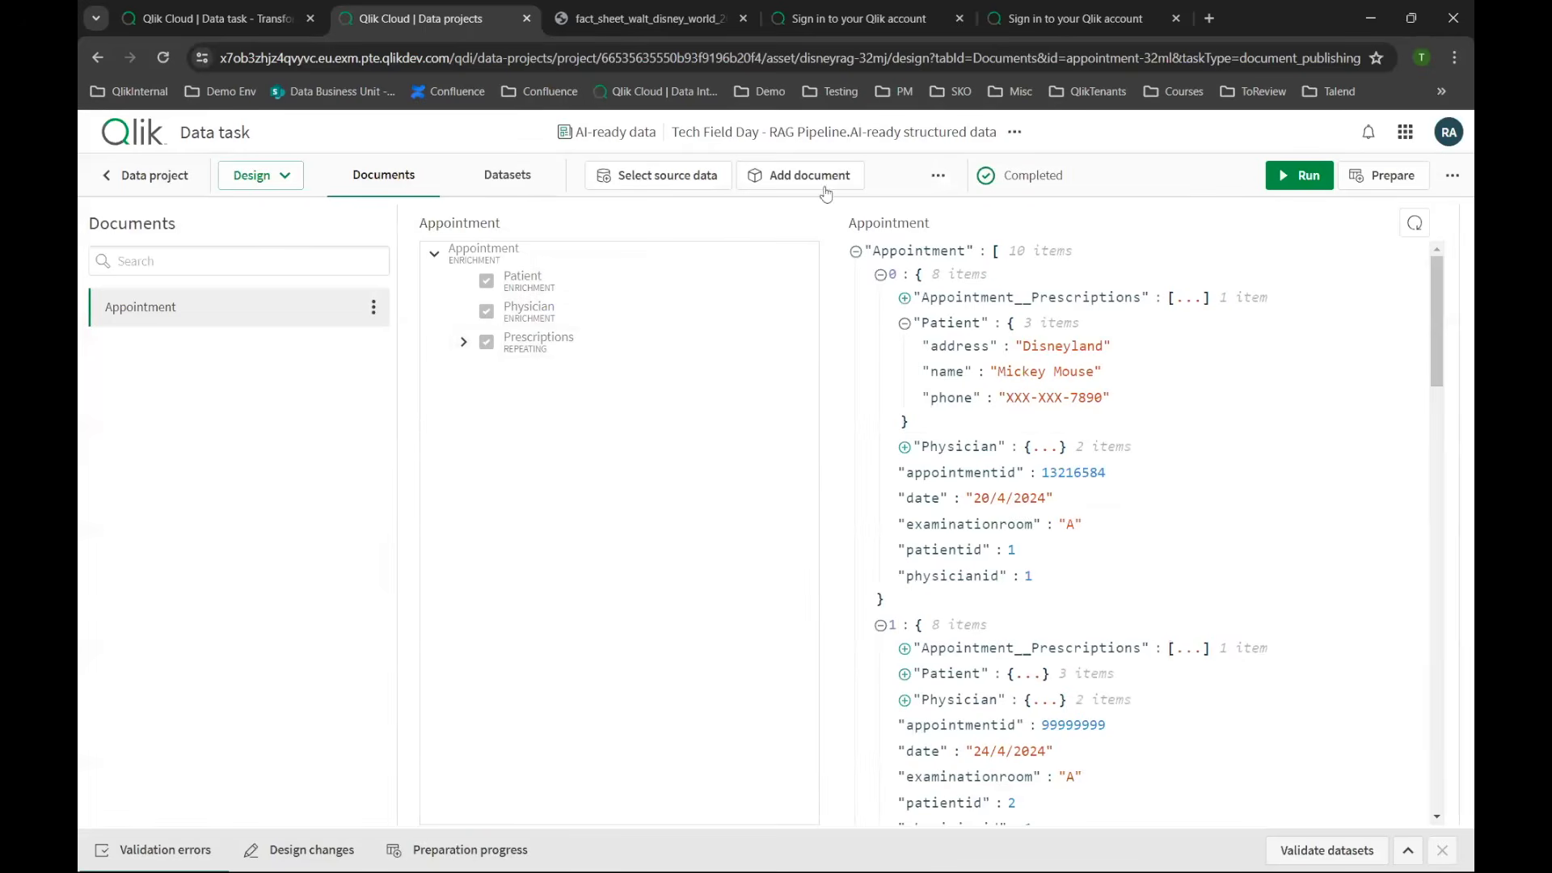
# Ask the AI-ready structured data chat "what patient lives in Orlando" and close the chat once it is answered.
pyautogui.click(937, 176)
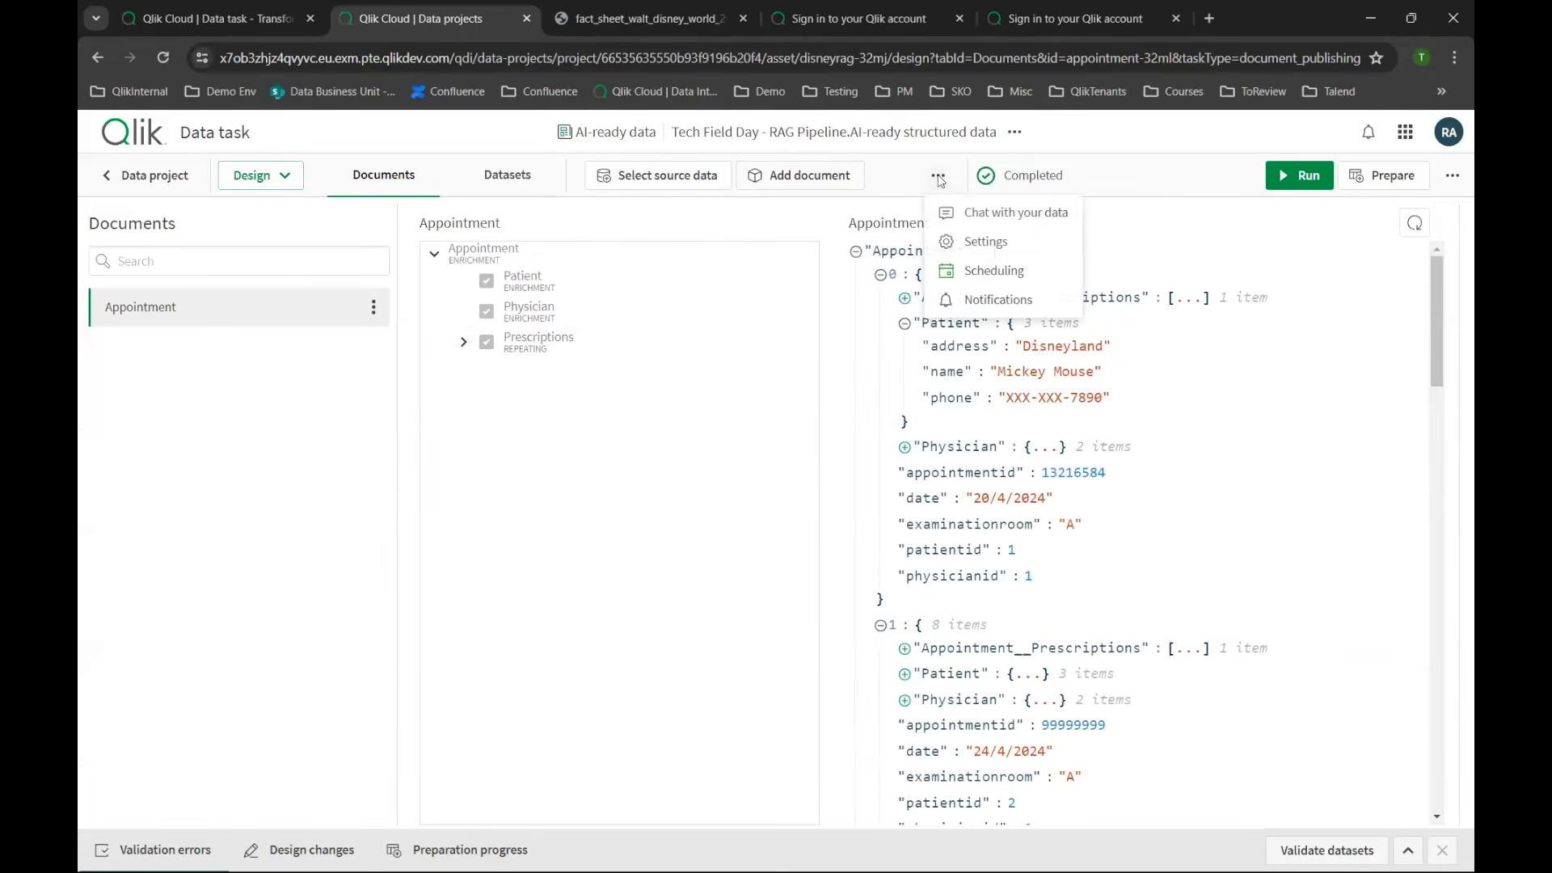
pyautogui.click(970, 215)
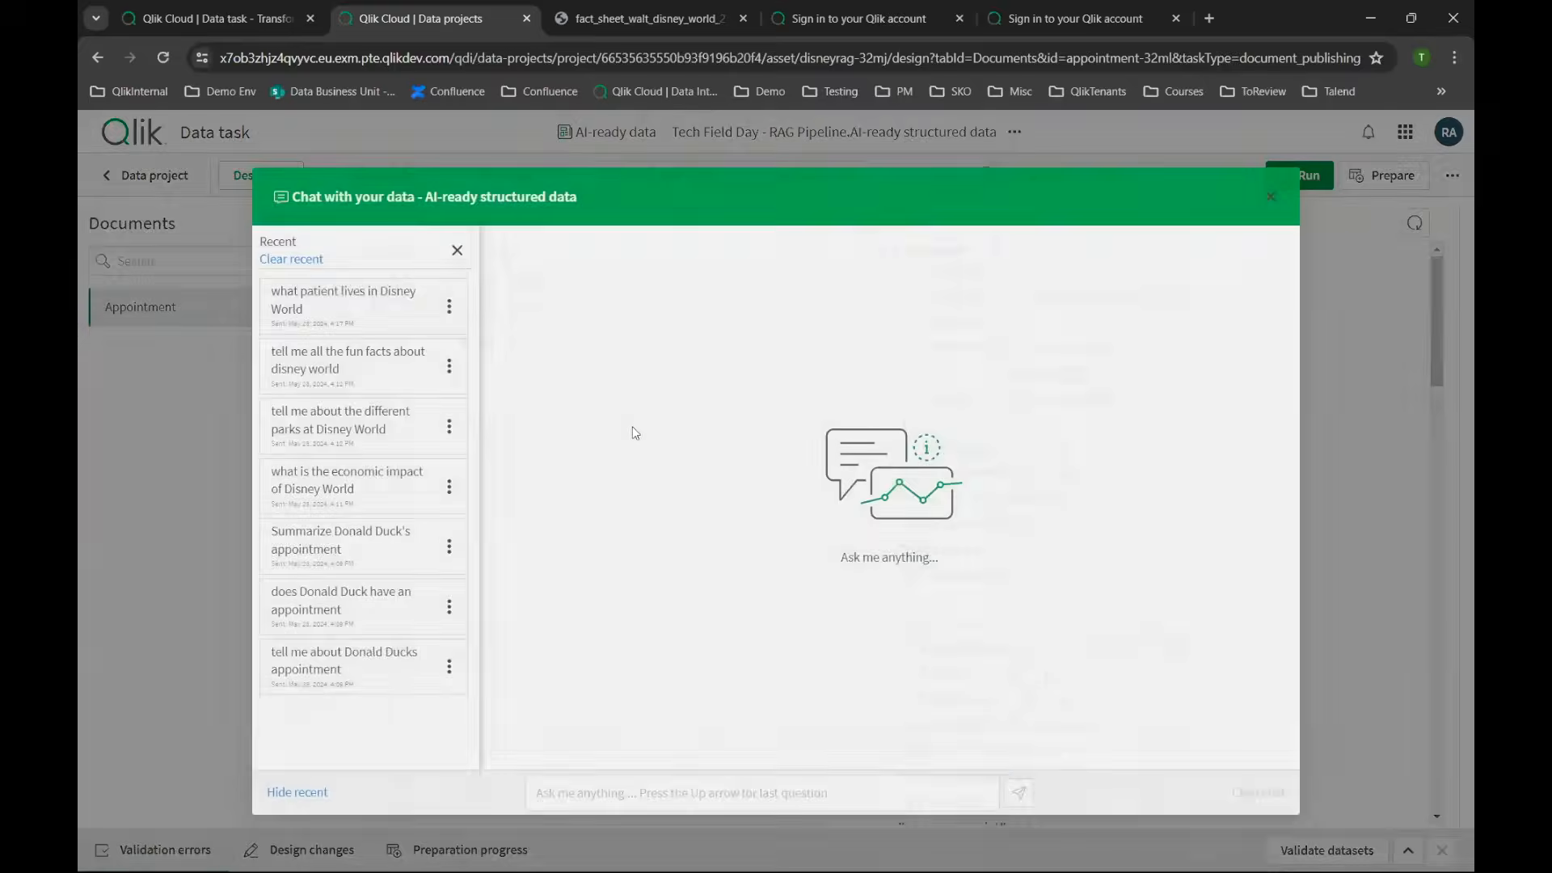
pyautogui.click(449, 309)
pyautogui.click(634, 558)
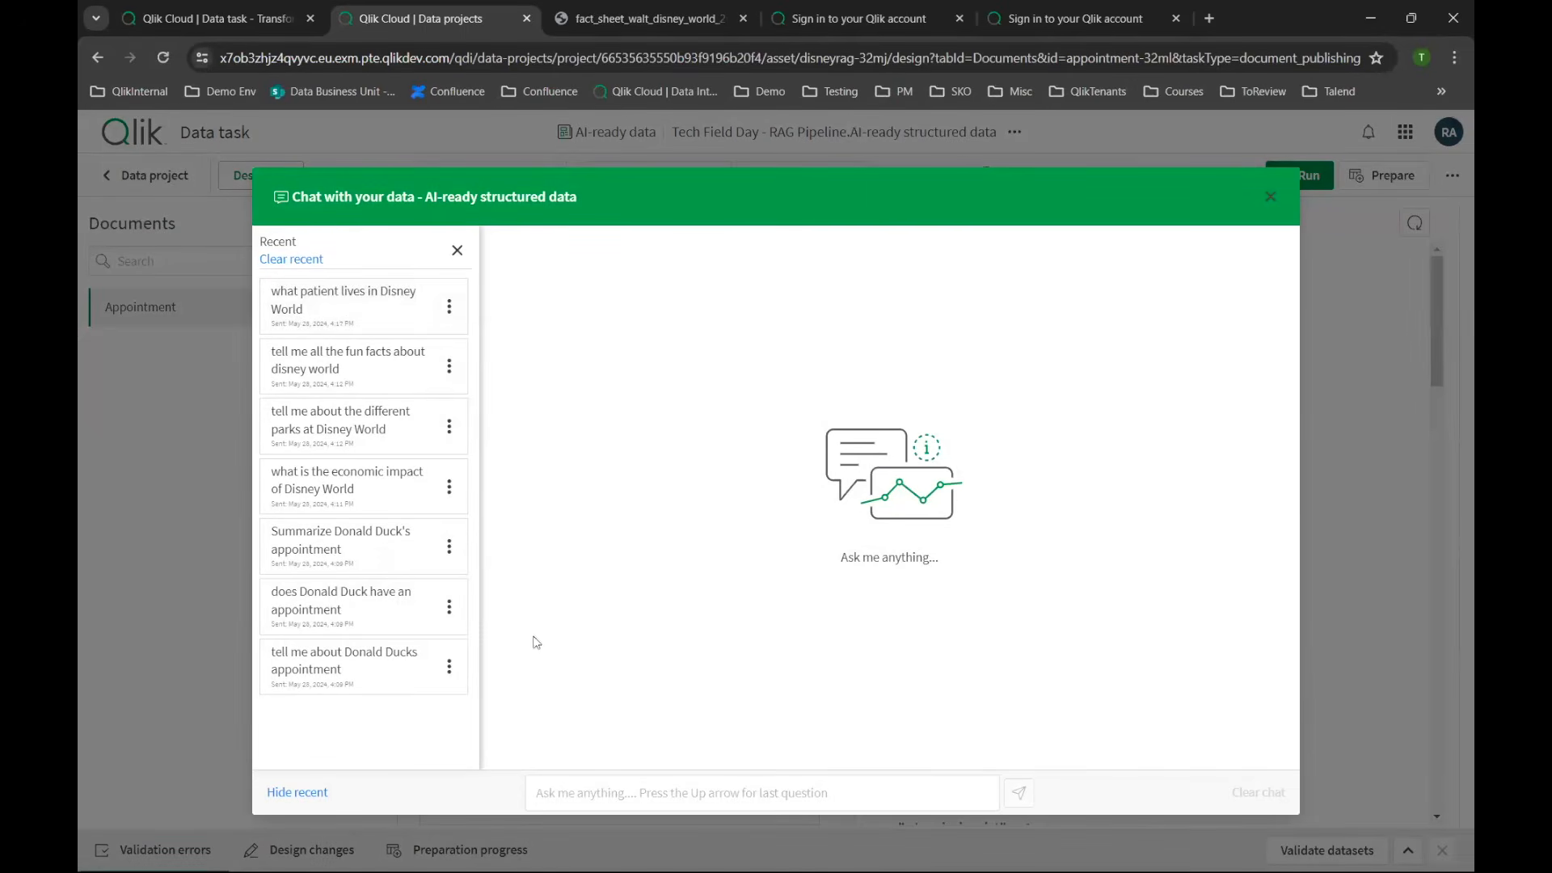
pyautogui.click(751, 792)
pyautogui.write('what pa')
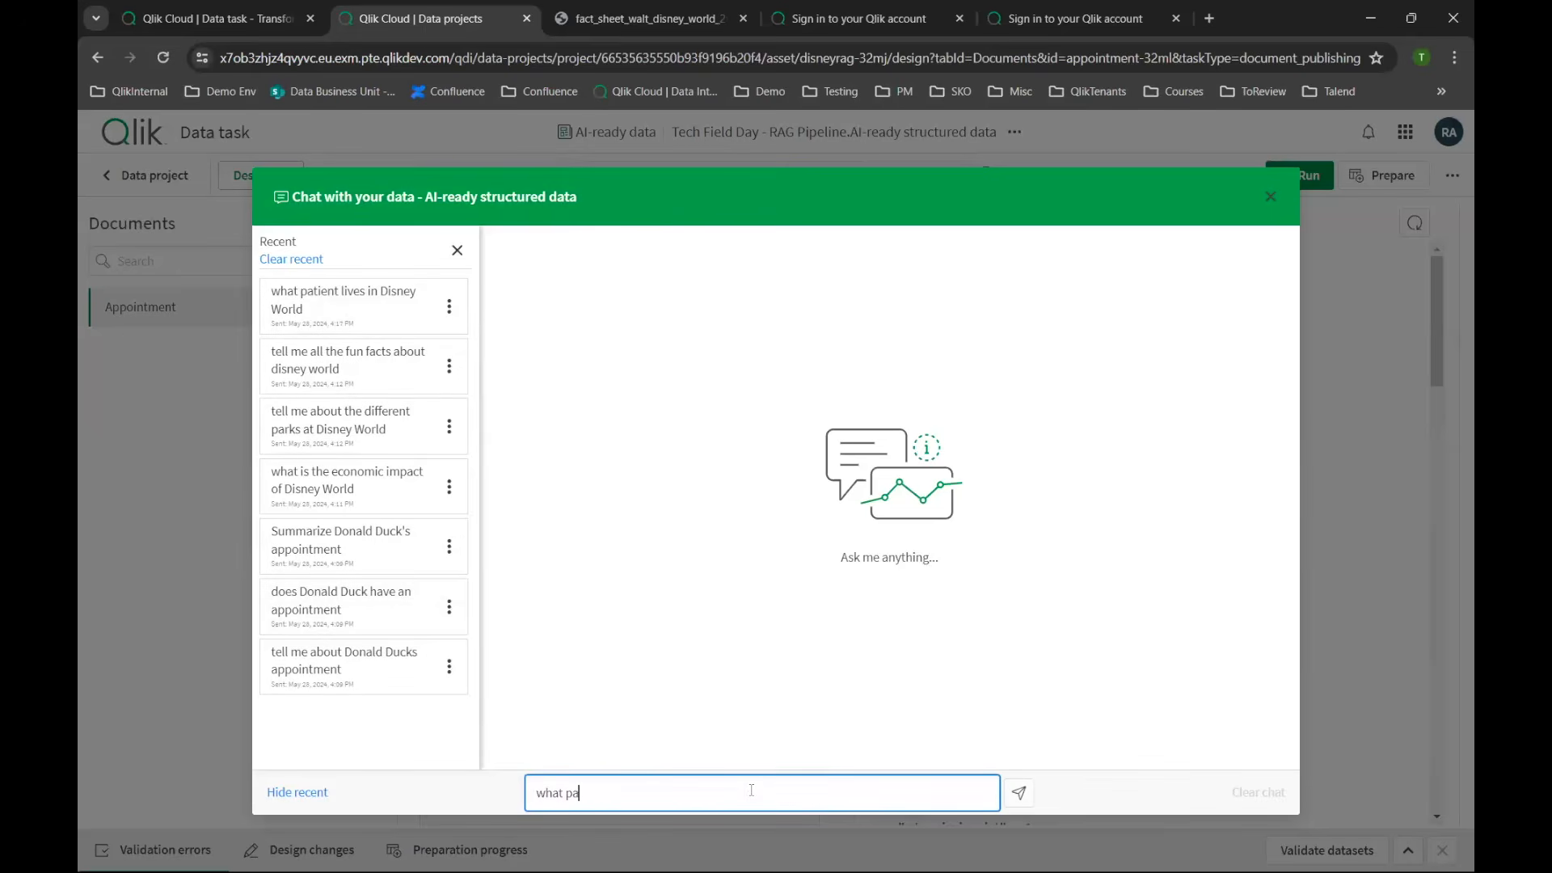
pyautogui.write('tient lices')
pyautogui.press('BackSpace')
pyautogui.press('BackSpace')
pyautogui.write('es in Oral')
pyautogui.press('BackSpace')
pyautogui.write('lando')
pyautogui.press('Return')
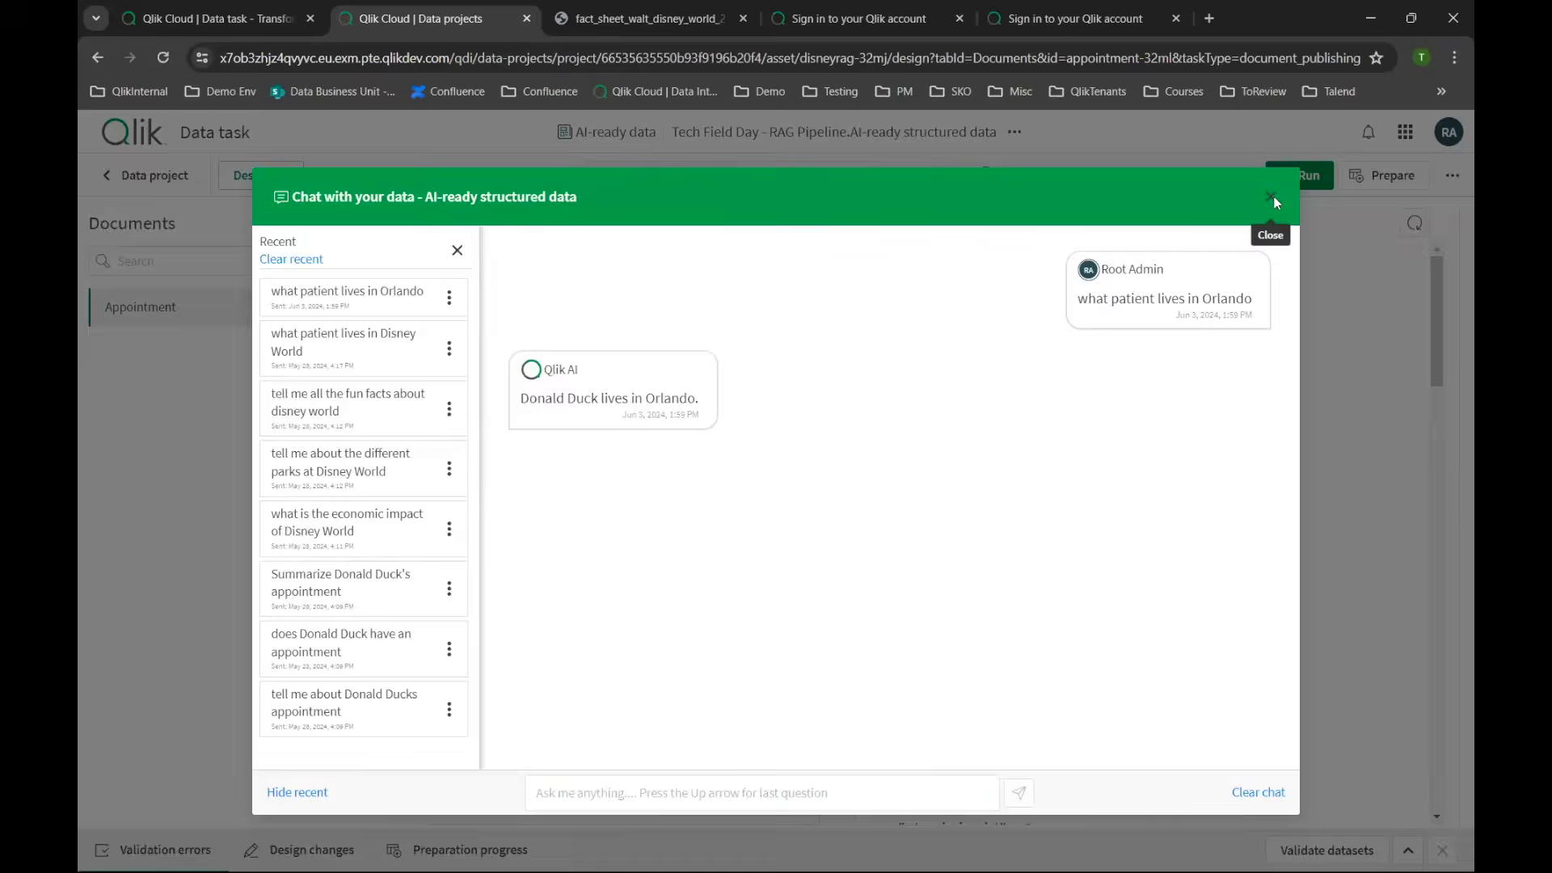
pyautogui.click(1272, 198)
# Return to the RAG pipeline project and examine its flow from DisneySQL and the S3 file source to the Cortex and ElasticsearchDemo targets.
pyautogui.click(123, 179)
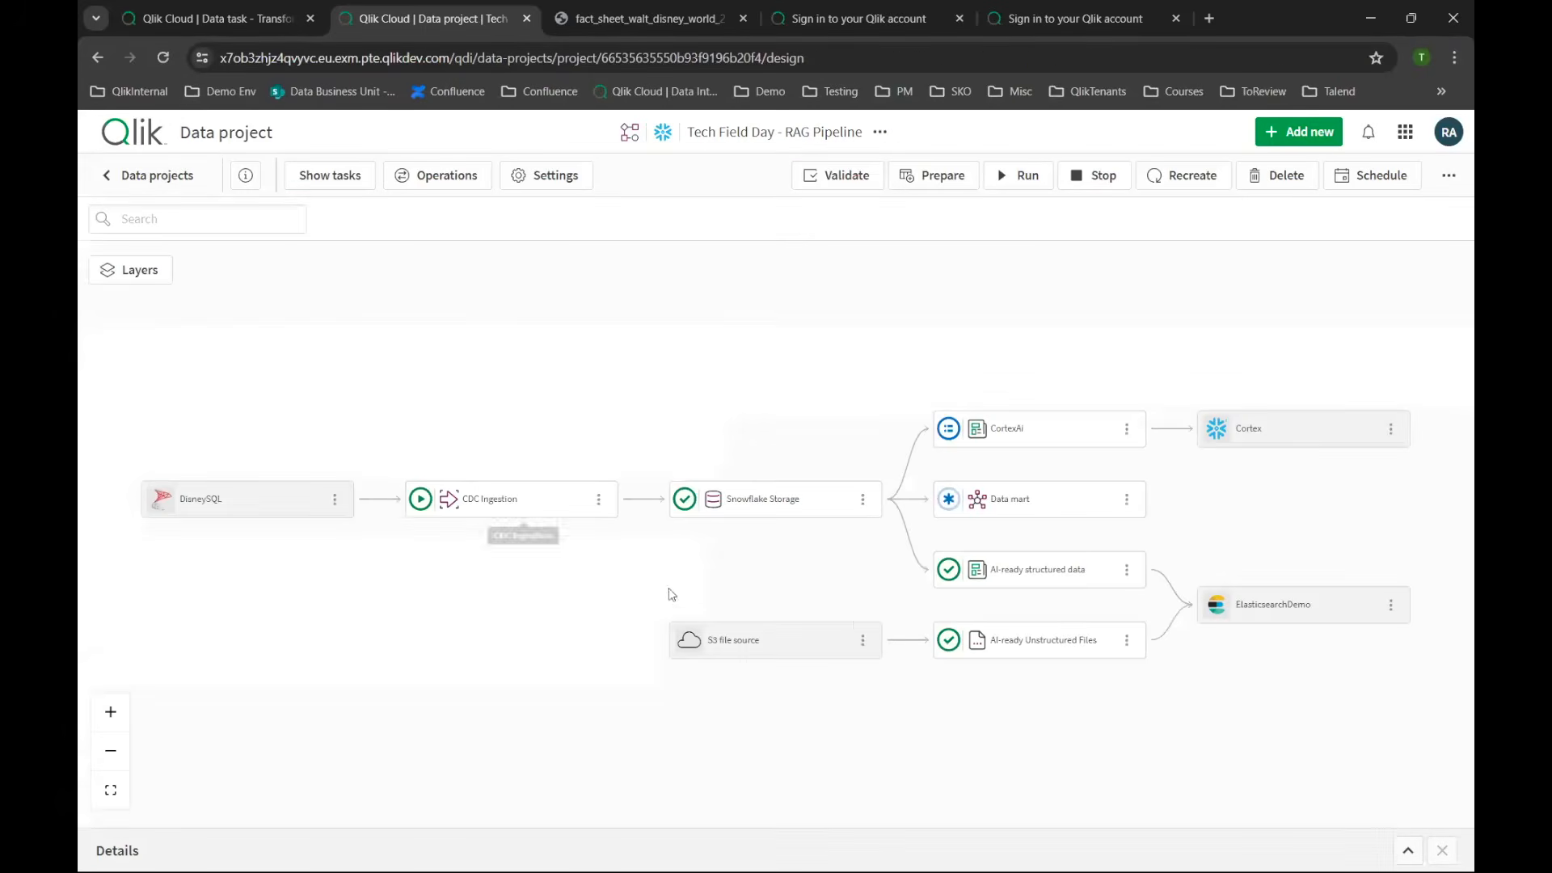
pyautogui.scroll(1, 861, 601)
pyautogui.moveTo(860, 601); pyautogui.dragTo(724, 517)
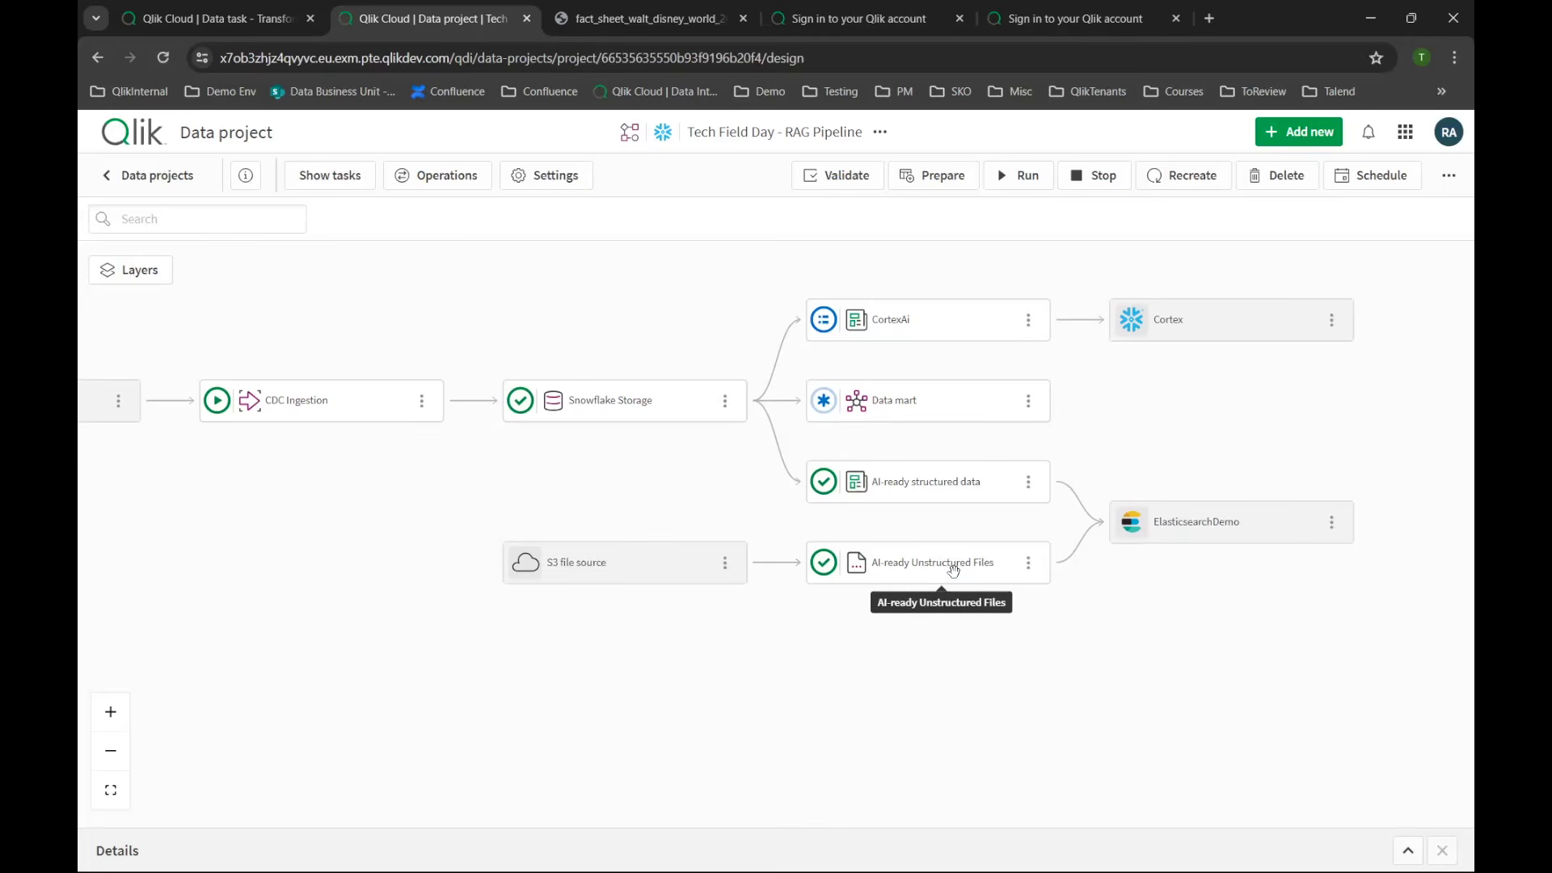
pyautogui.moveTo(614, 489); pyautogui.dragTo(624, 491)
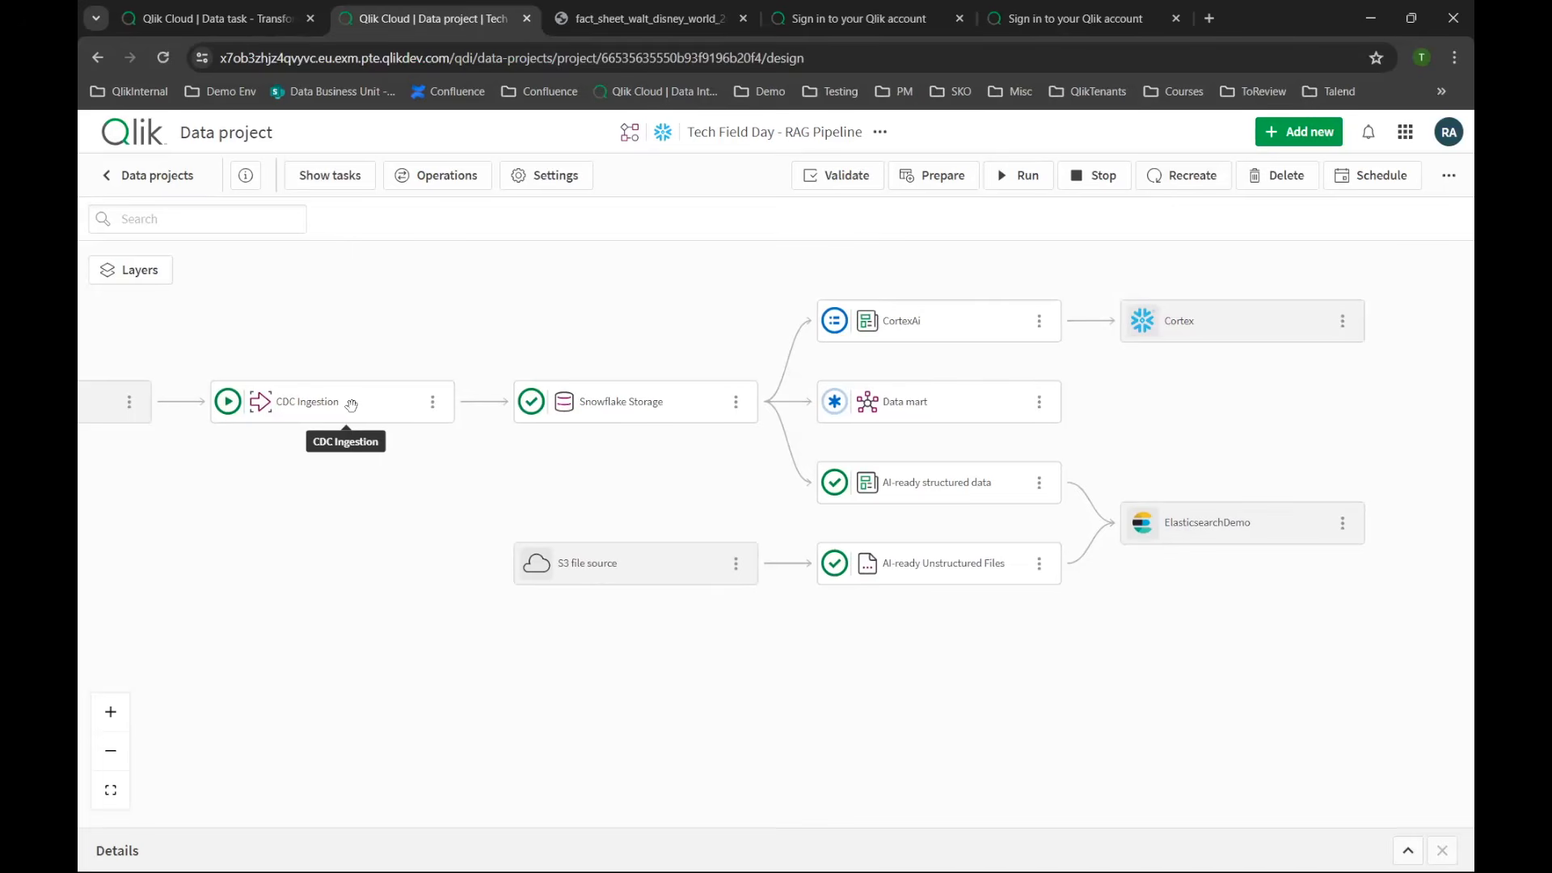
pyautogui.moveTo(322, 358); pyautogui.dragTo(483, 356)
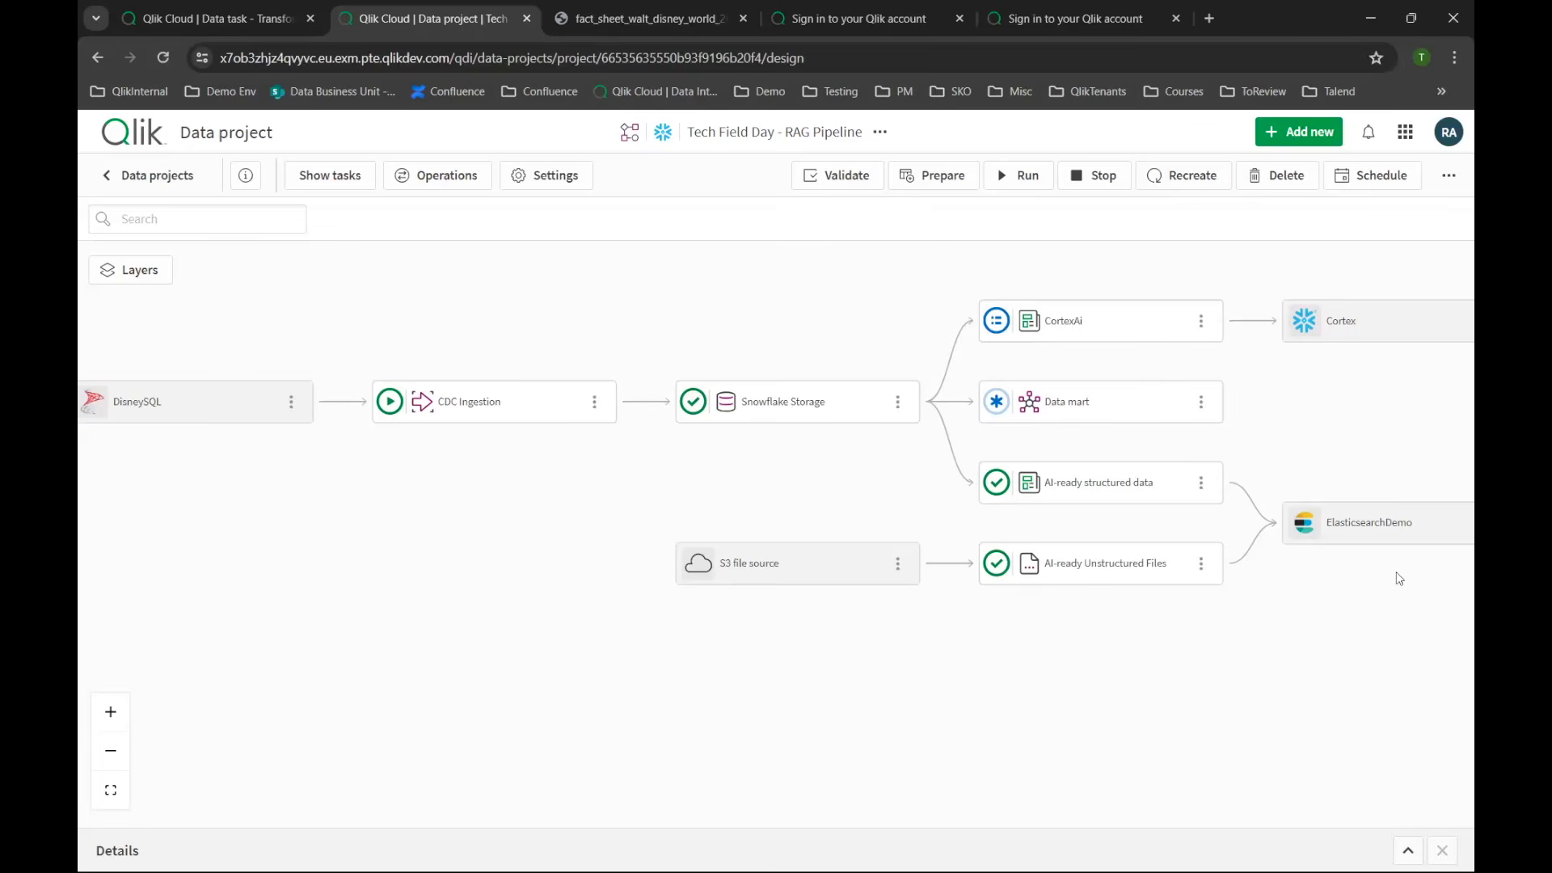
pyautogui.moveTo(784, 469); pyautogui.dragTo(747, 469)
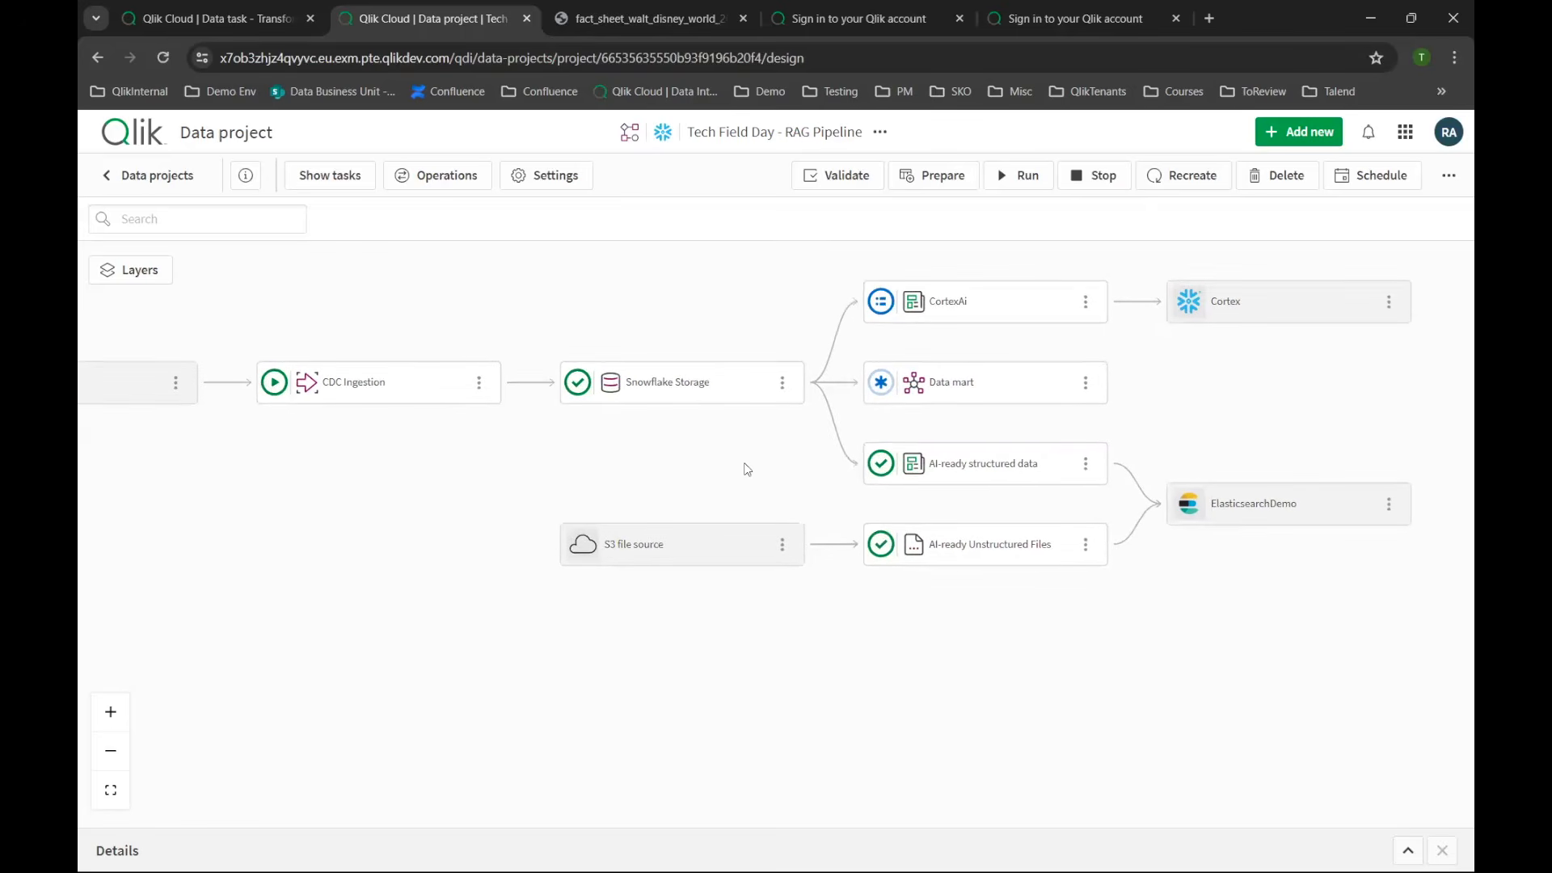